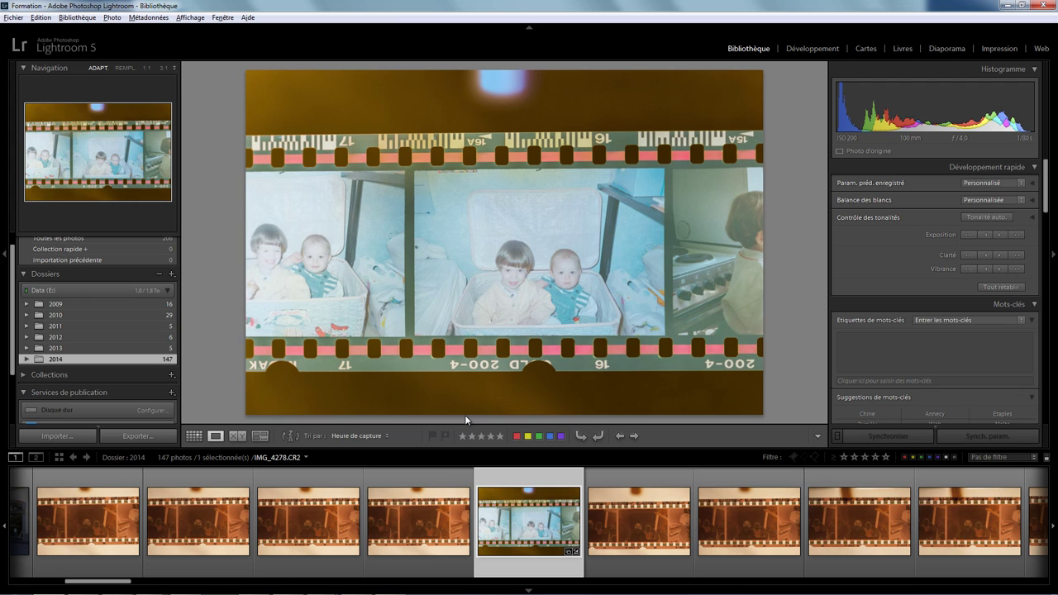
Step: Start importing from the EOS_DIGITAL card, with a second copy saved to Formation
left_click(17, 17)
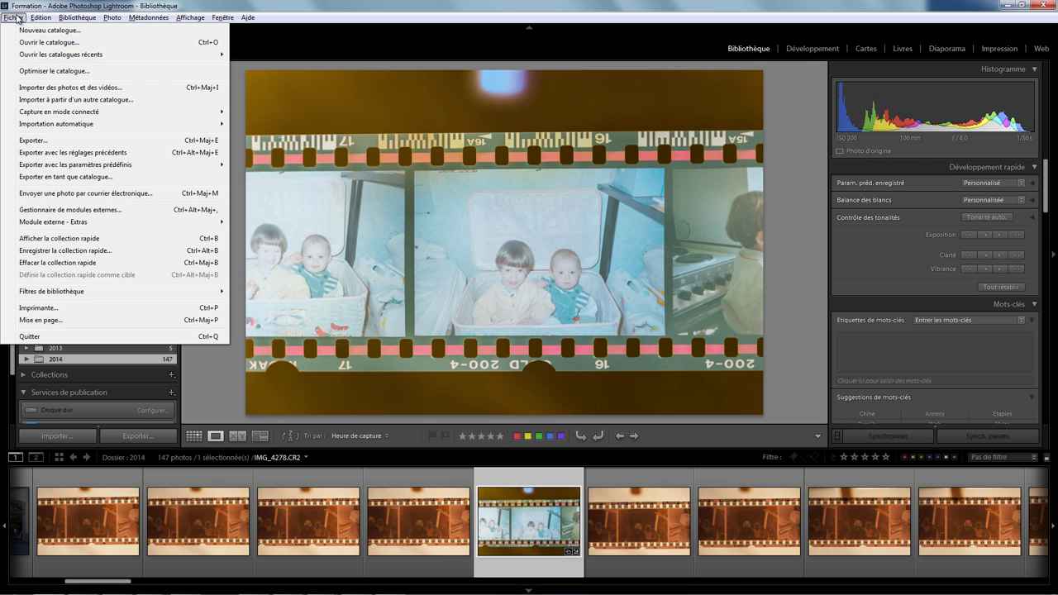
left_click(53, 89)
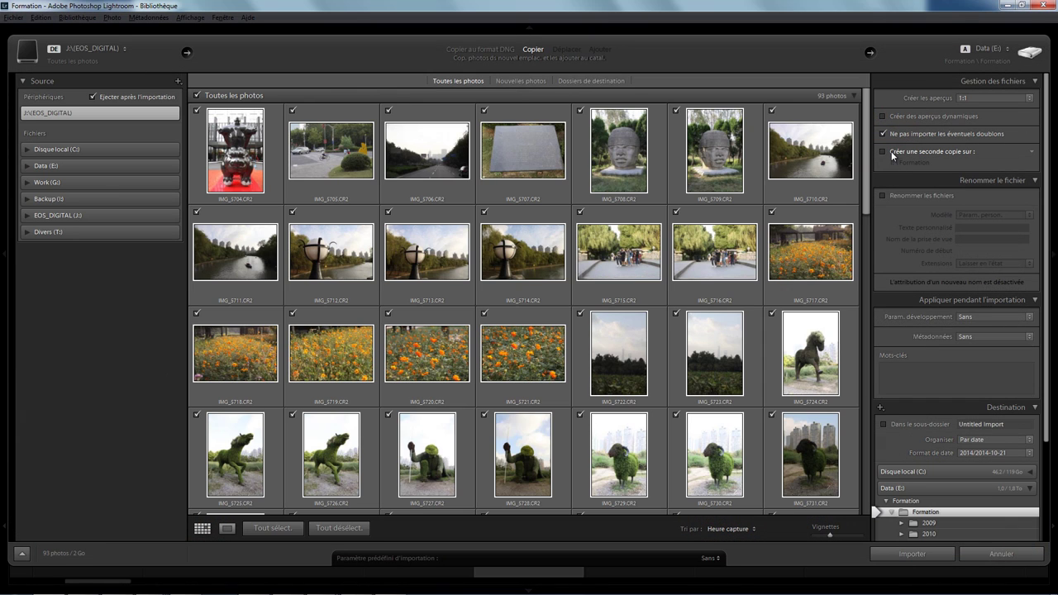
left_click(891, 152)
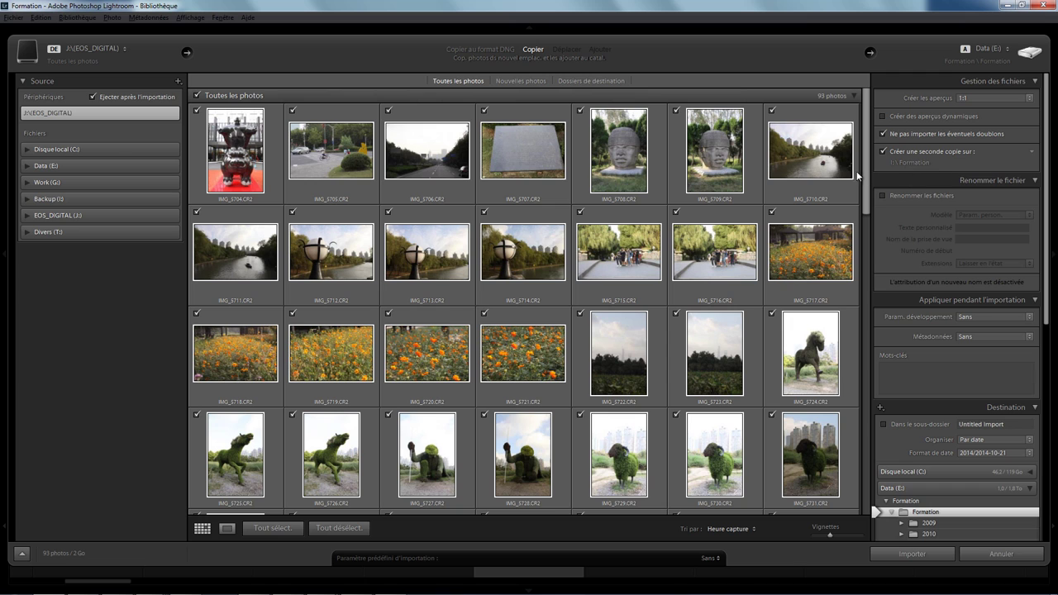
left_click_drag(866, 178, 868, 280)
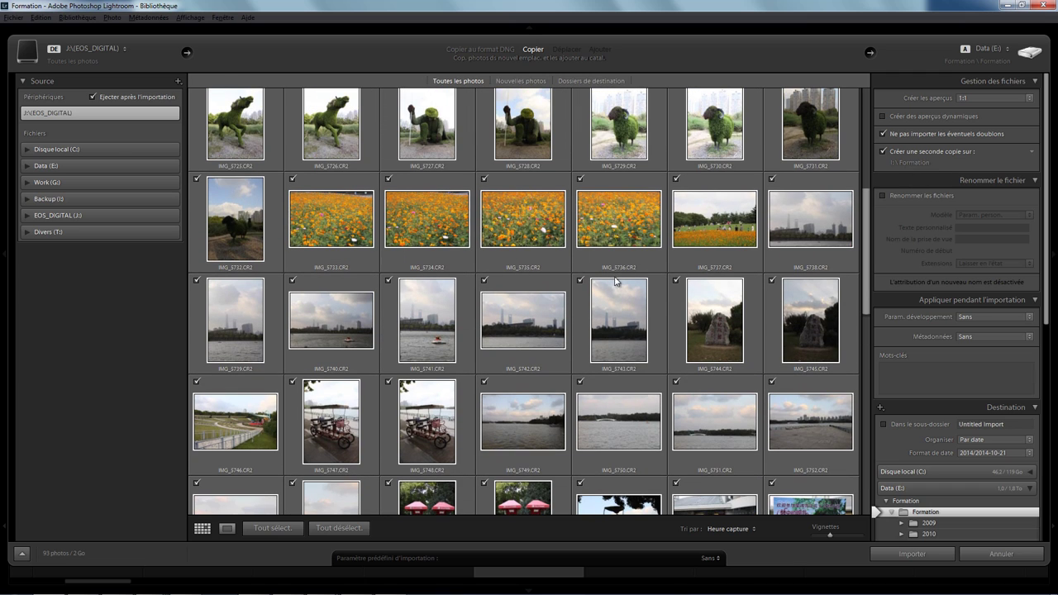
Step: Import only IMG_5736, IMG_5779 and IMG_5788 from the card
left_click(345, 529)
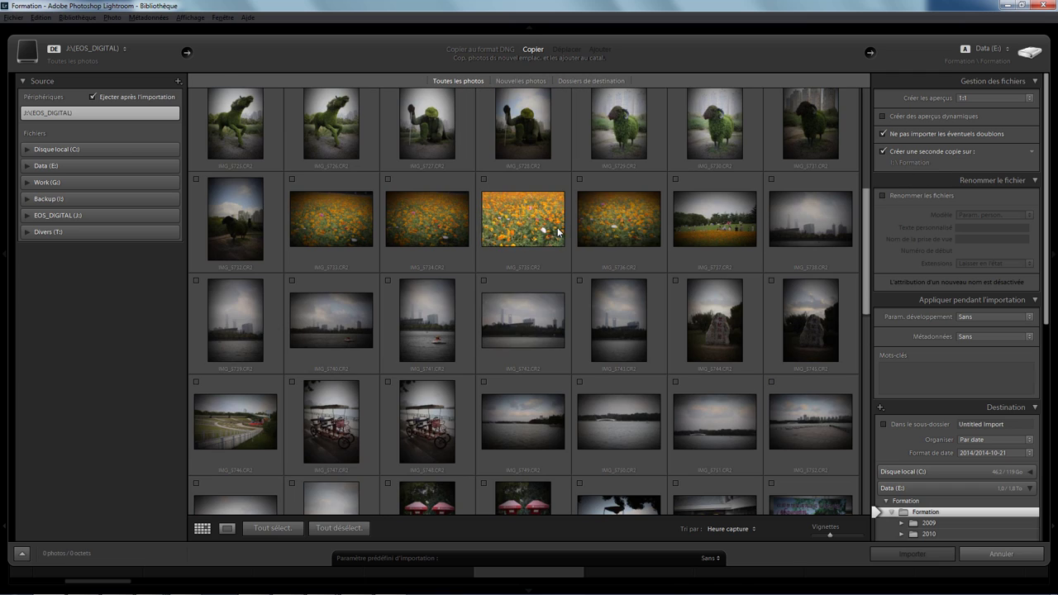
left_click(579, 177)
scroll(581, 387, "down", 10)
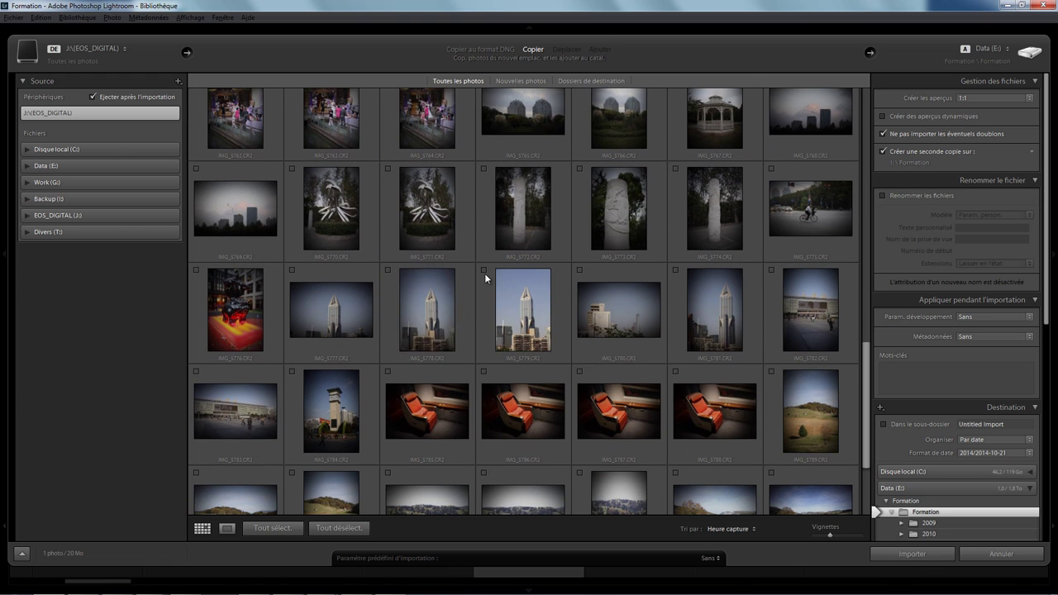
left_click(483, 269)
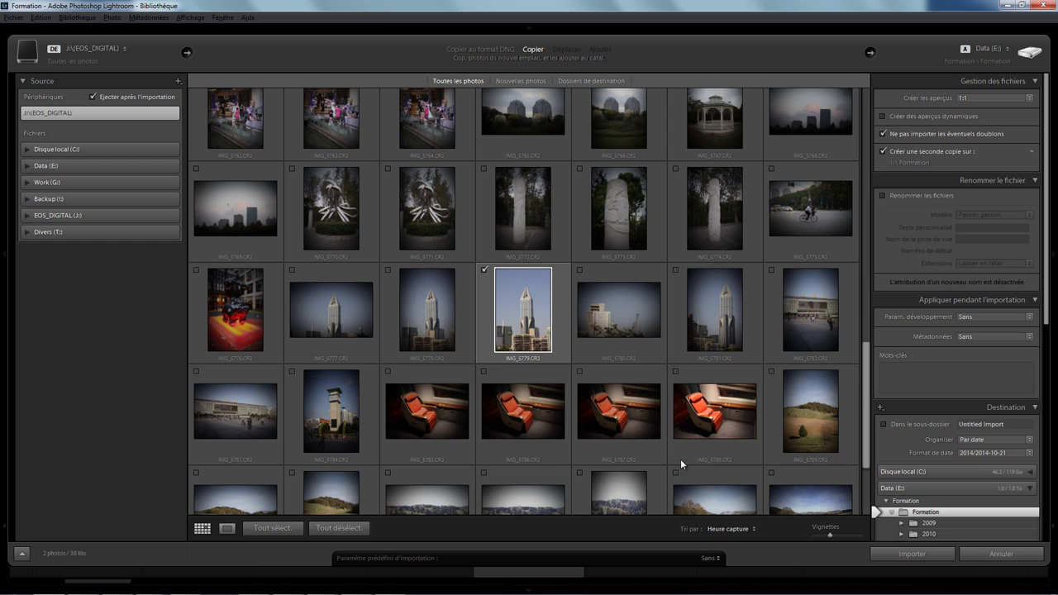
left_click(676, 371)
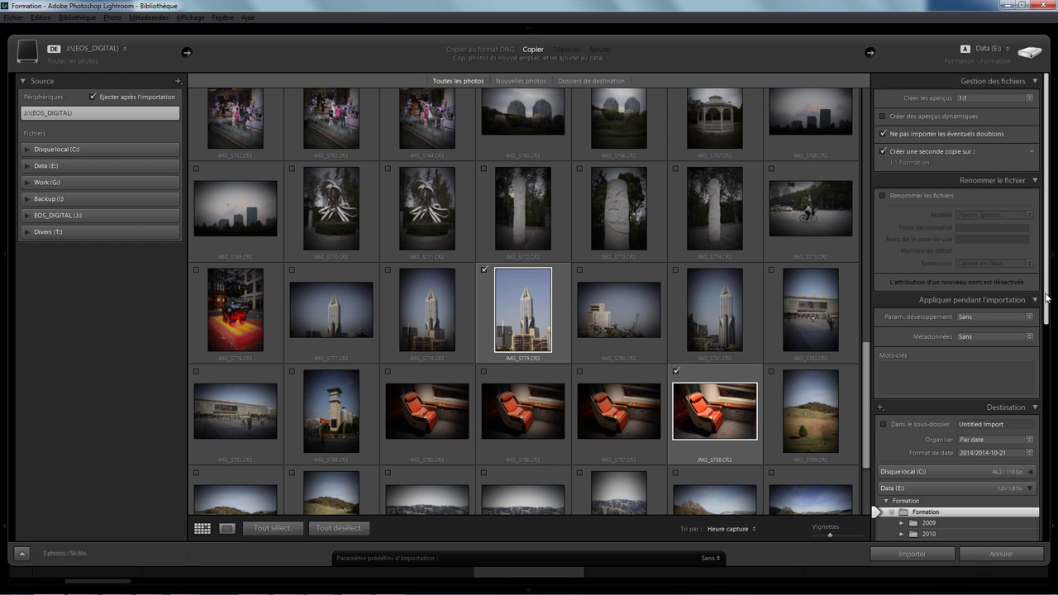
left_click(913, 554)
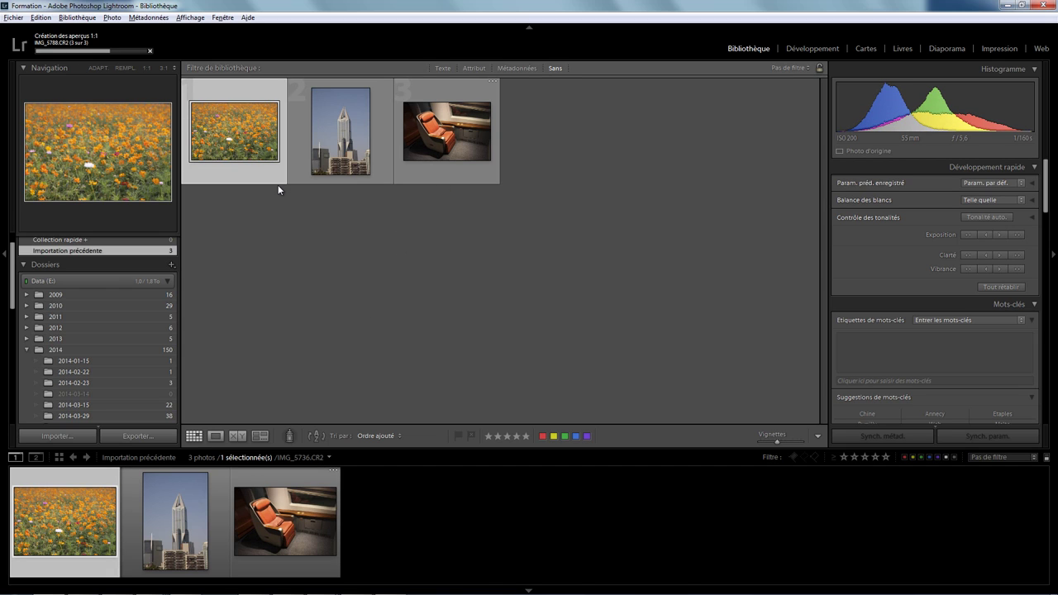
left_click(42, 17)
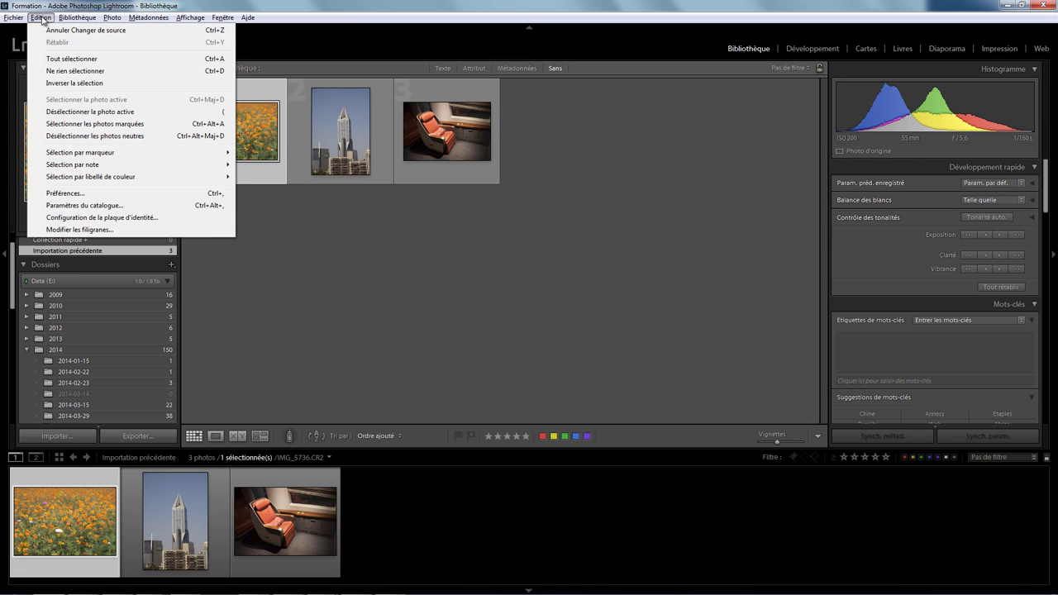
left_click(114, 205)
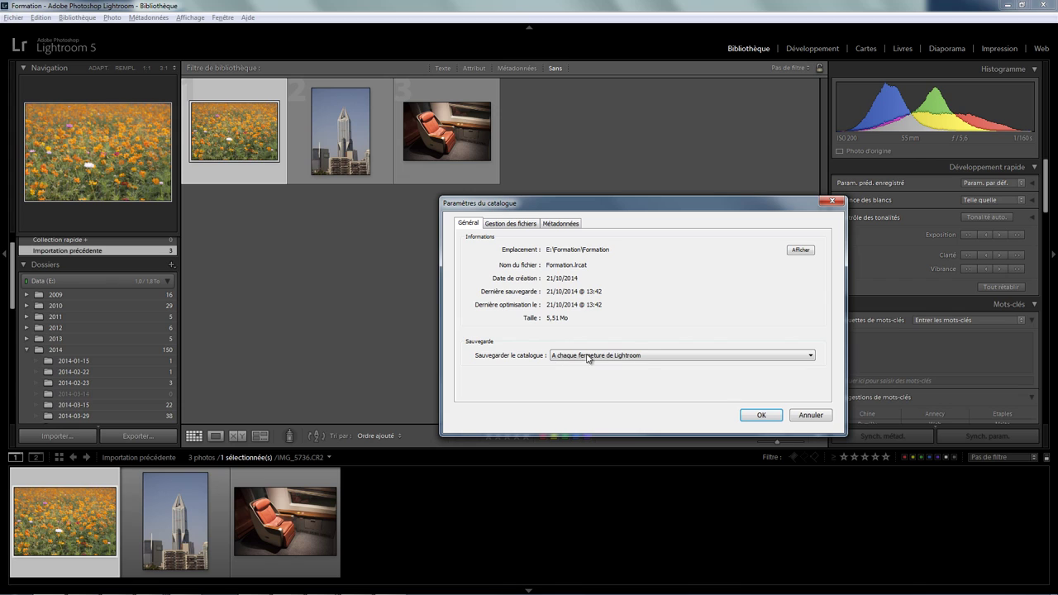
left_click(757, 415)
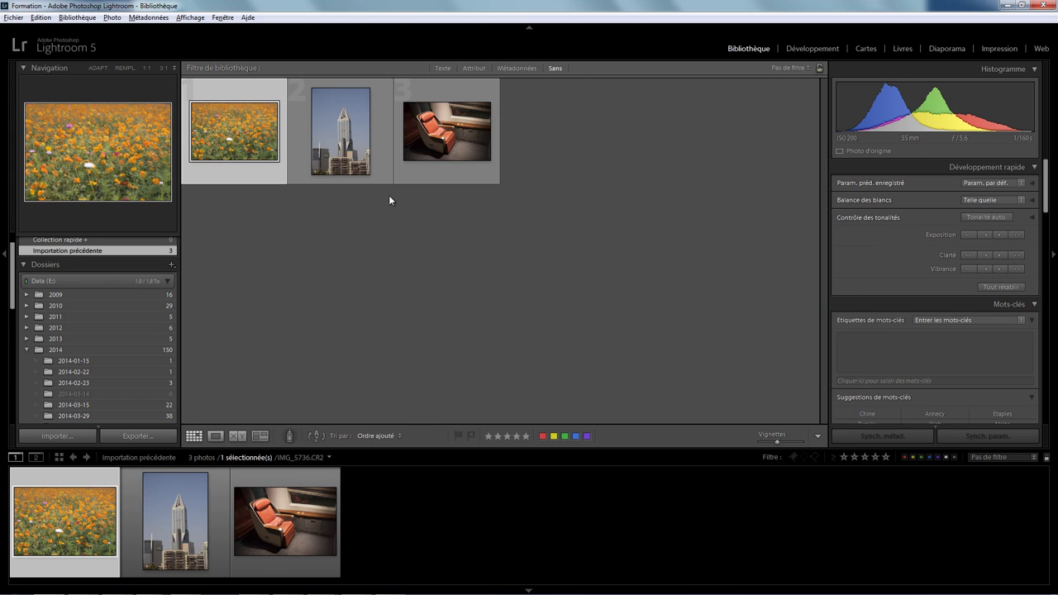
left_click(442, 182)
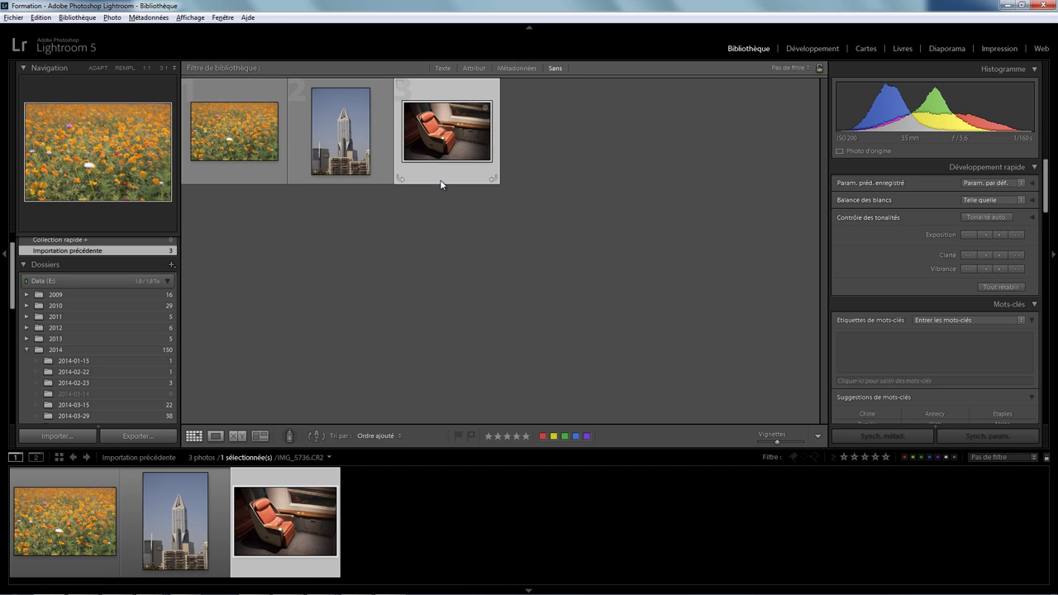
Step: In Develop, set the armchair photo to Exposure +1.05, Highlights -76, Saturation +100
left_click(813, 50)
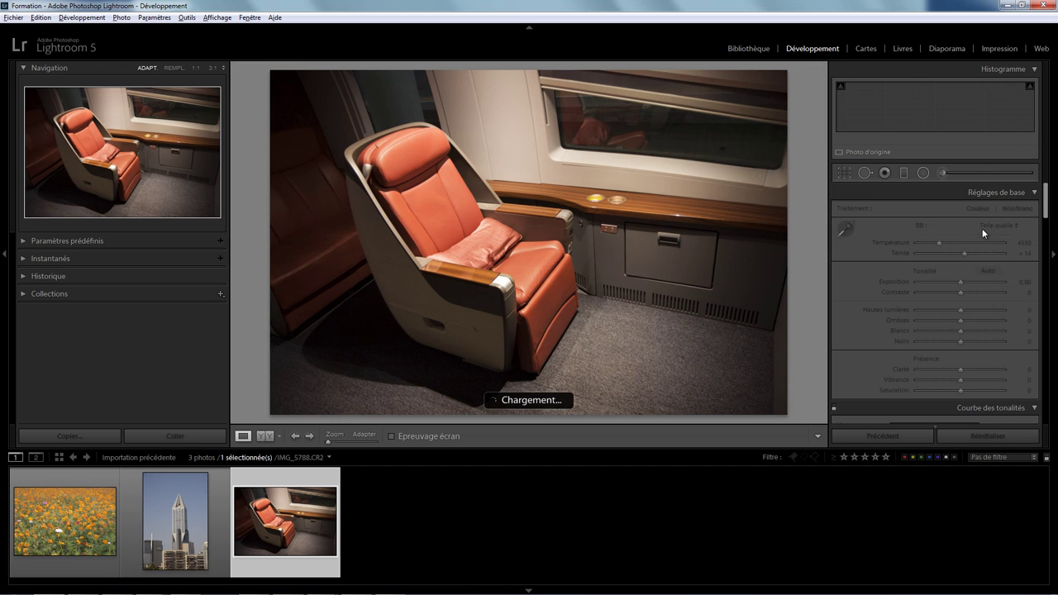
mouse_move(961, 309)
left_mouse_down()
mouse_move(917, 311)
mouse_move(969, 282)
left_mouse_up()
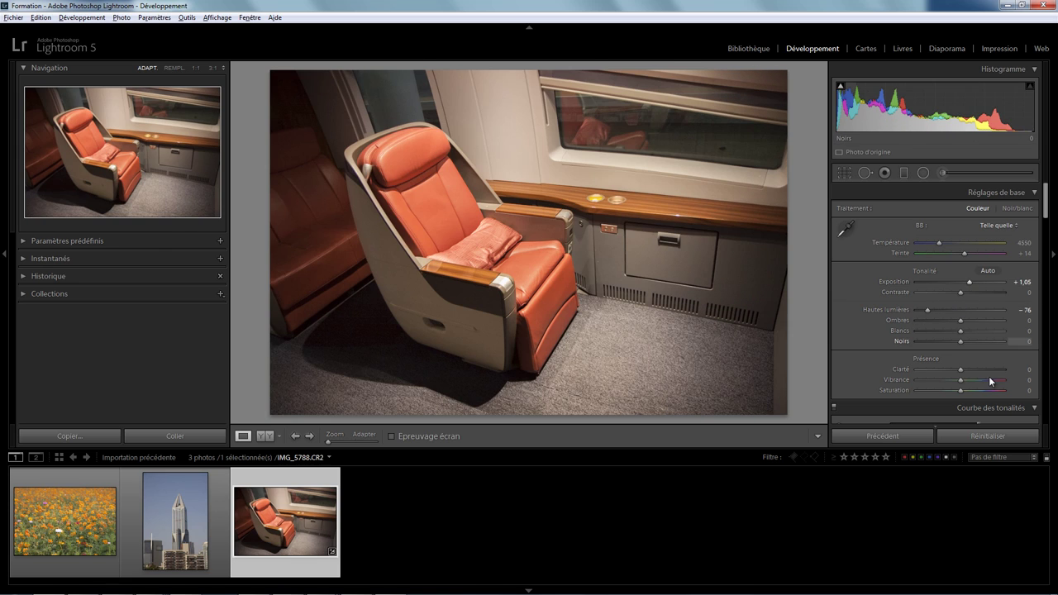
left_click_drag(961, 390, 1006, 390)
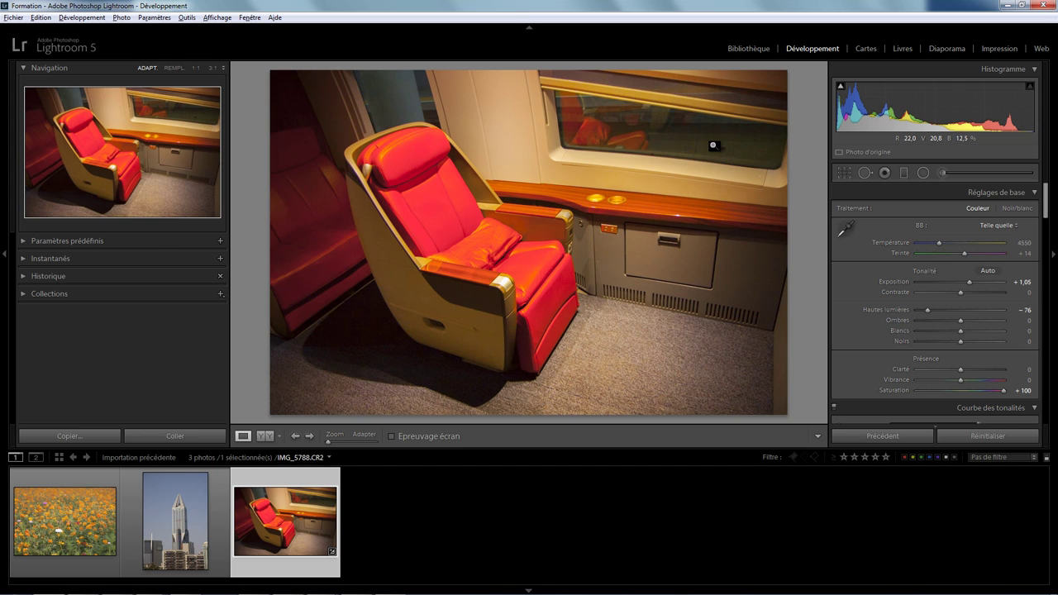
left_click(749, 48)
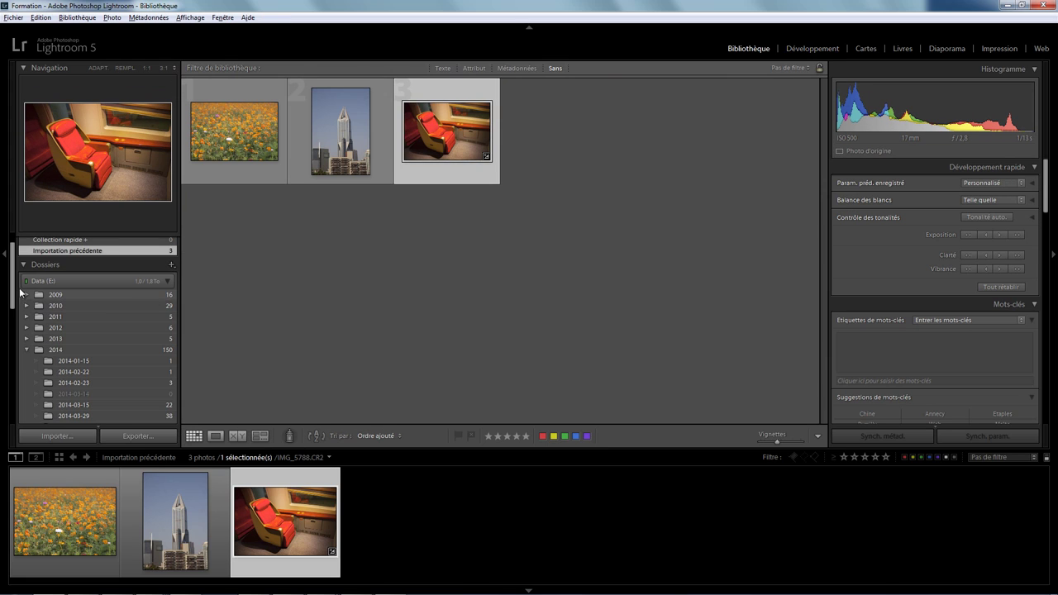
Step: Quit Lightroom, saving a backup of the Formation catalog to I:\Formation on exit
left_click_drag(12, 300, 12, 274)
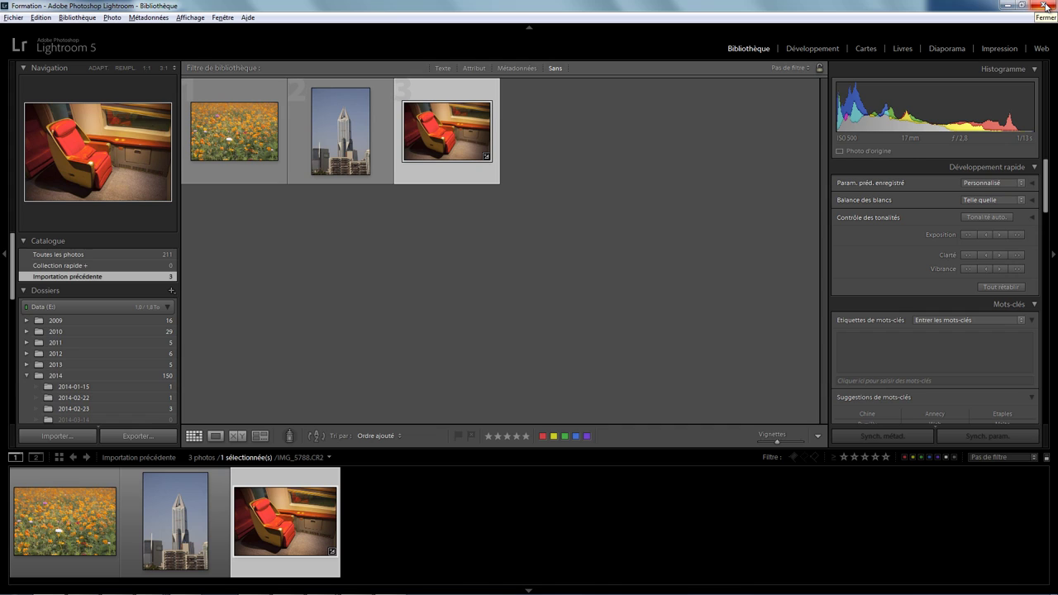
left_click(1045, 7)
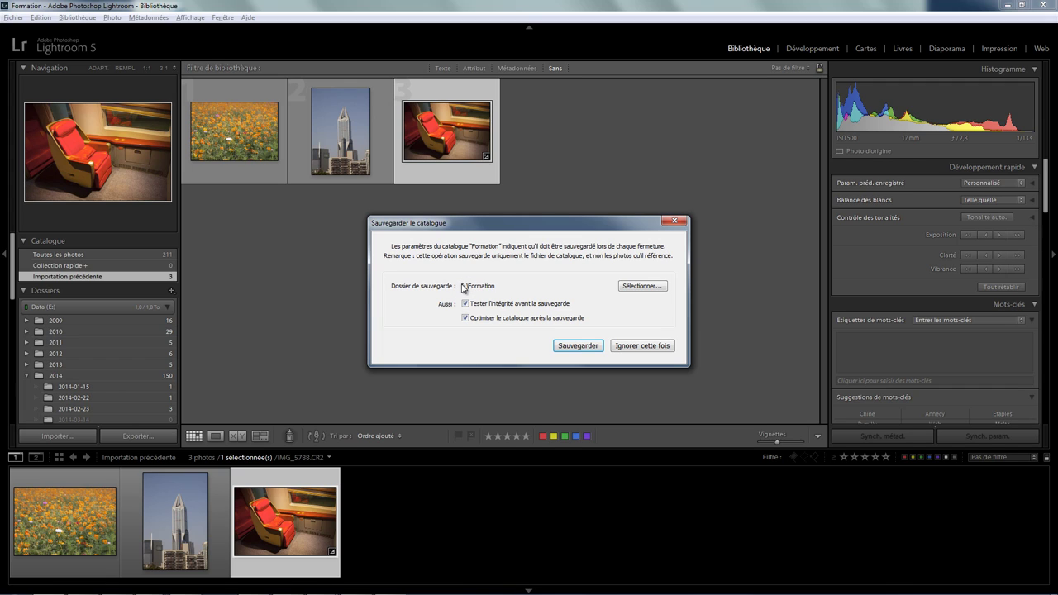
left_click(579, 346)
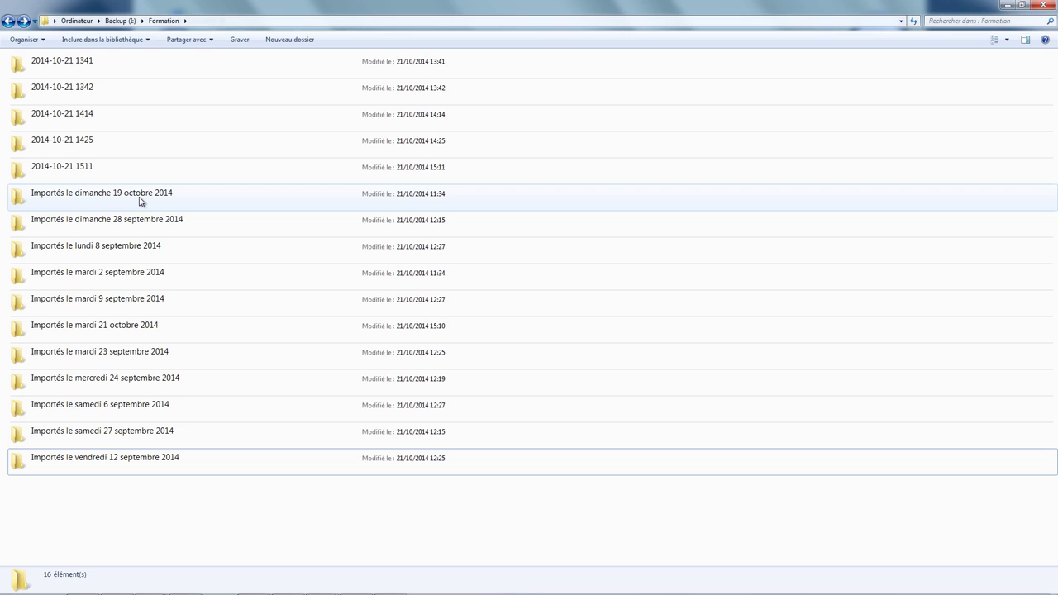
Step: Check the 21 October 2014 backup folder's CR2 files, then return to Data (E:)\Formation
double_click(135, 335)
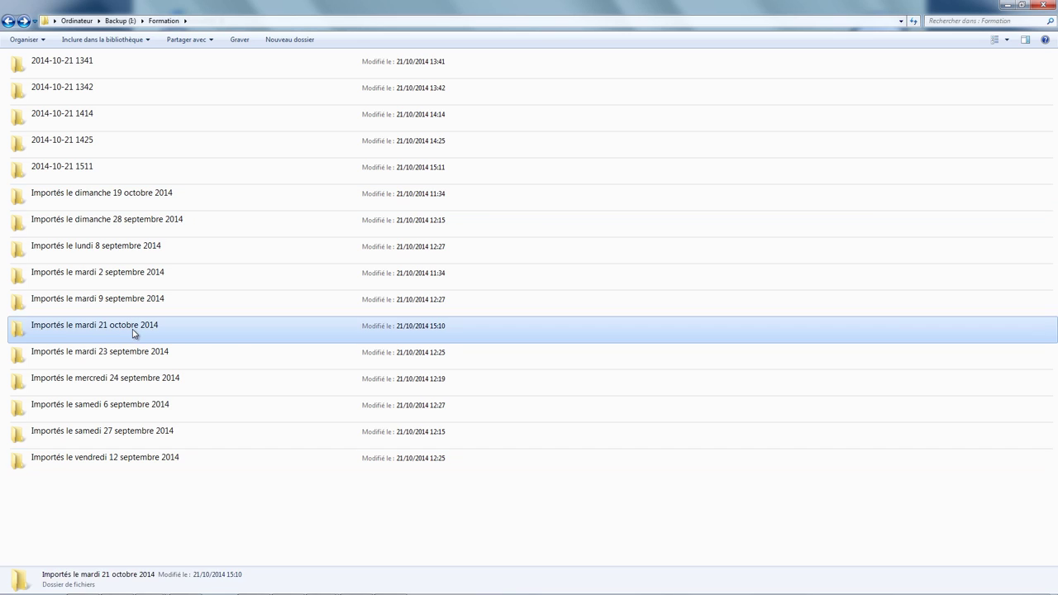
left_click(7, 23)
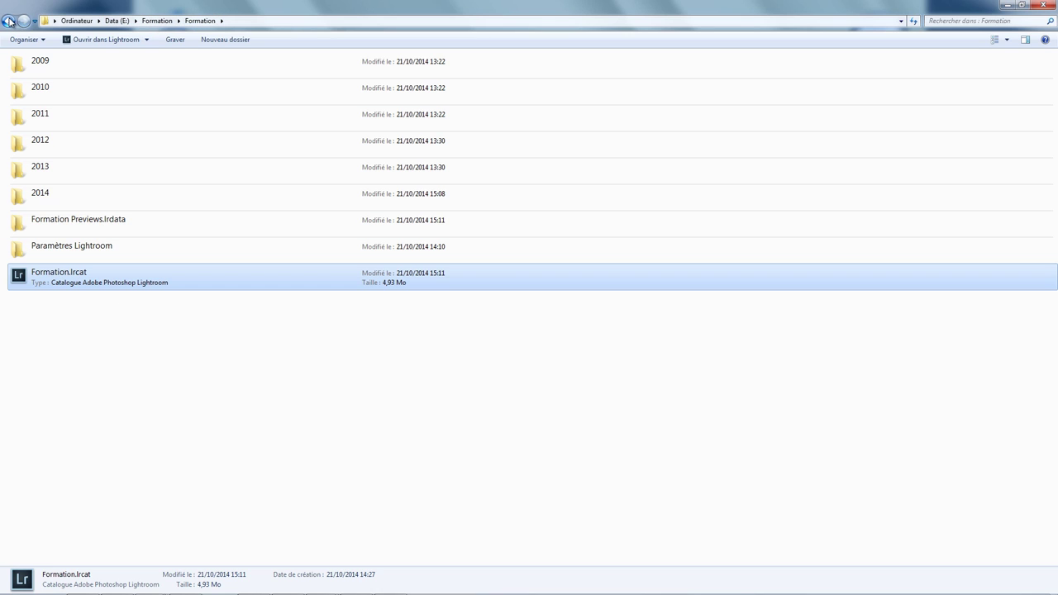
left_click(8, 21)
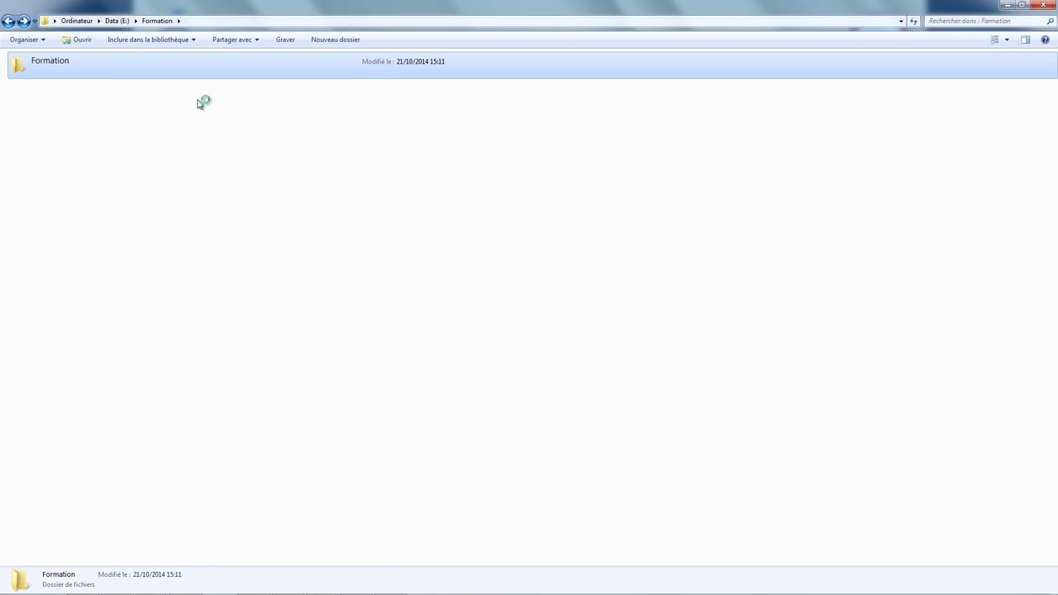
Step: Delete the inner Formation catalog folder from Data (E:)\Formation, confirming with Oui
right_click(61, 67)
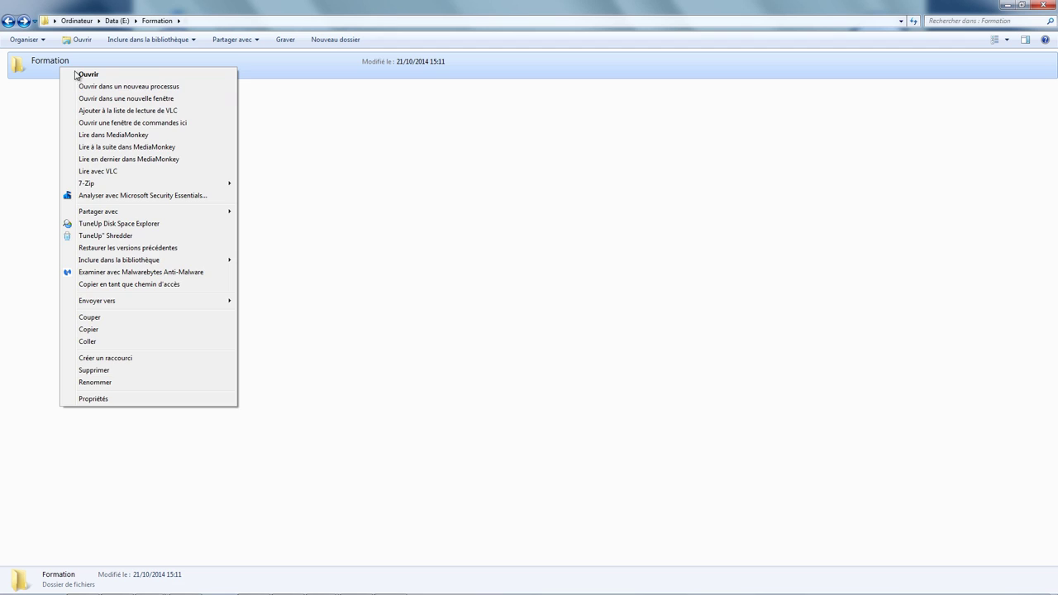
left_click(105, 372)
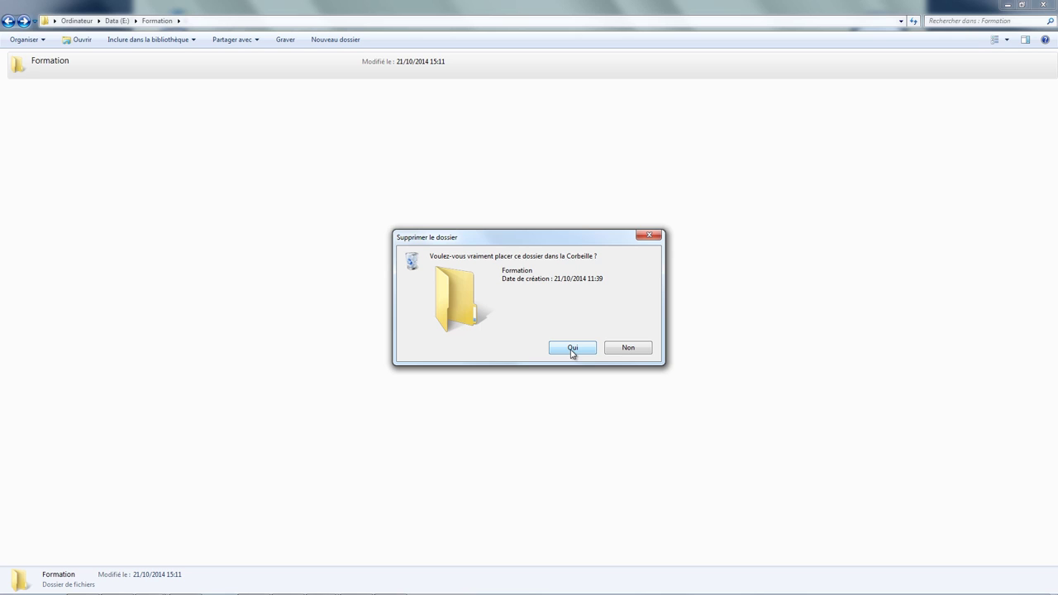
left_click(572, 348)
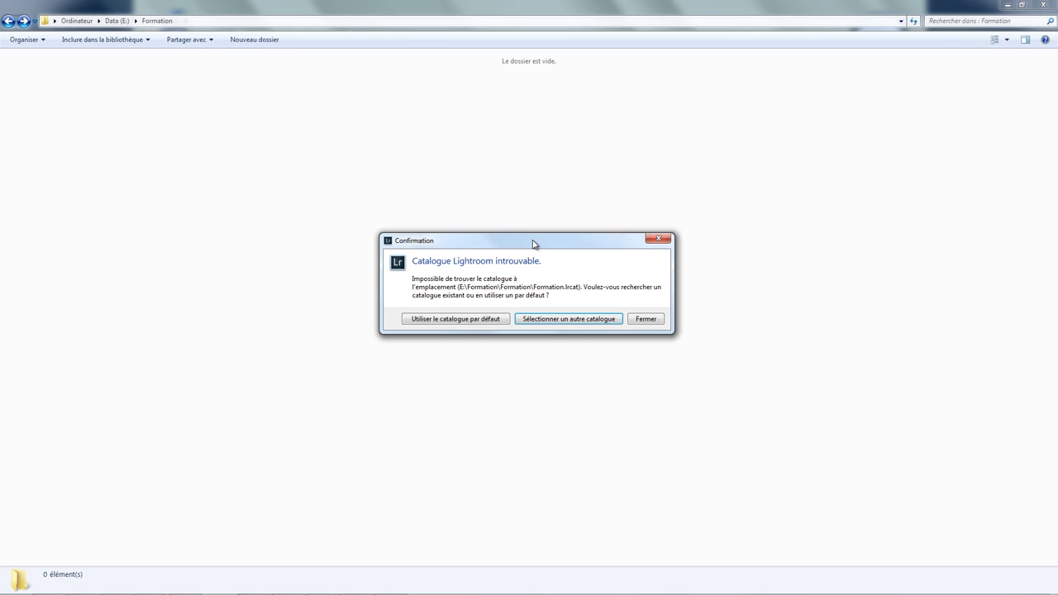
Step: Replace the missing catalog with a new catalog named 'Formation' in Data (E:)\Formation
left_click(549, 321)
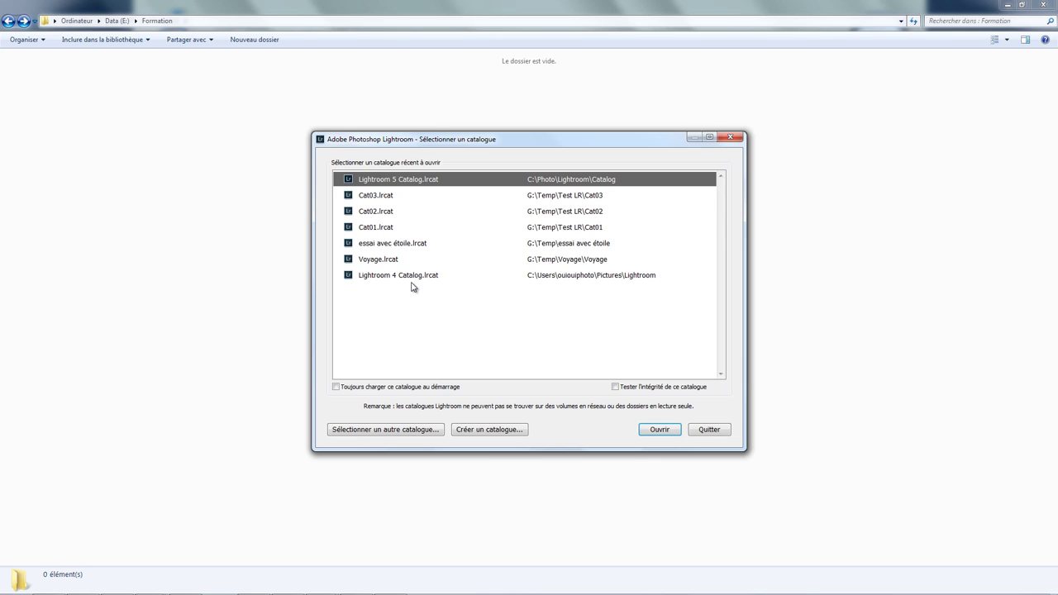
left_click(495, 432)
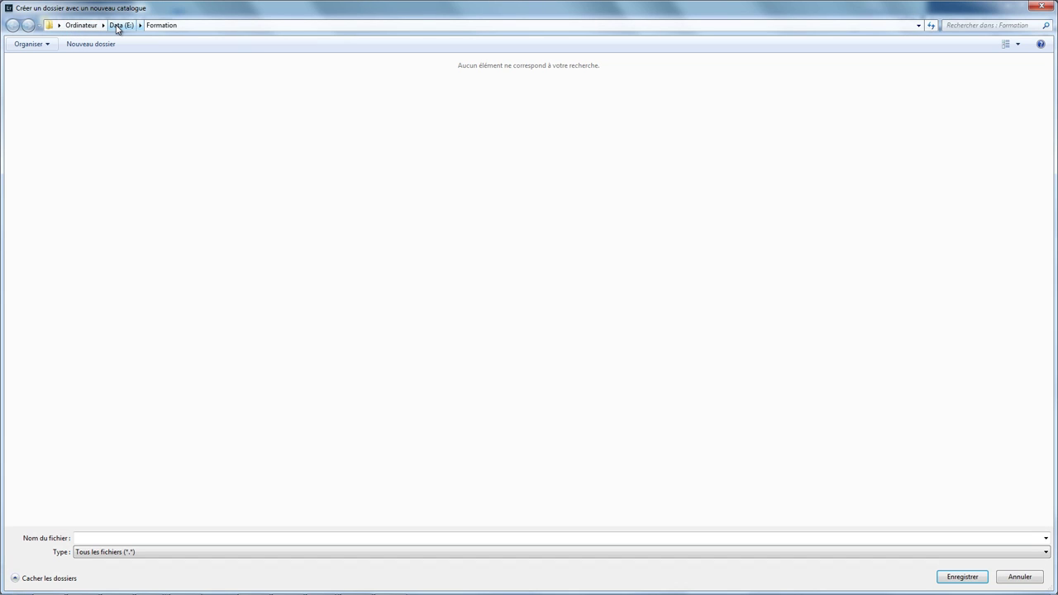
left_click(88, 535)
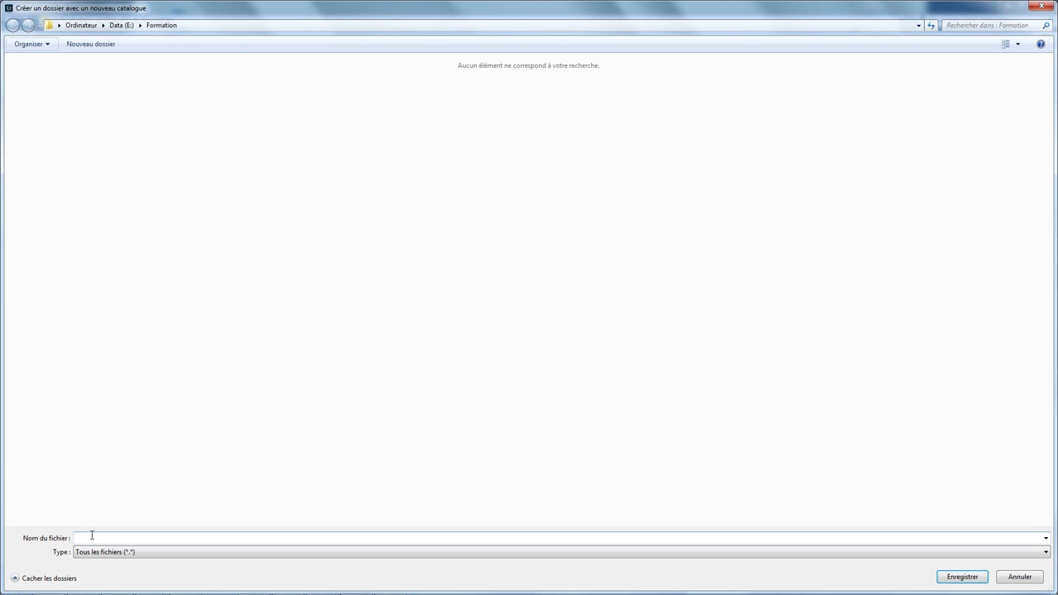
type("F")
type("ormation")
key("Return")
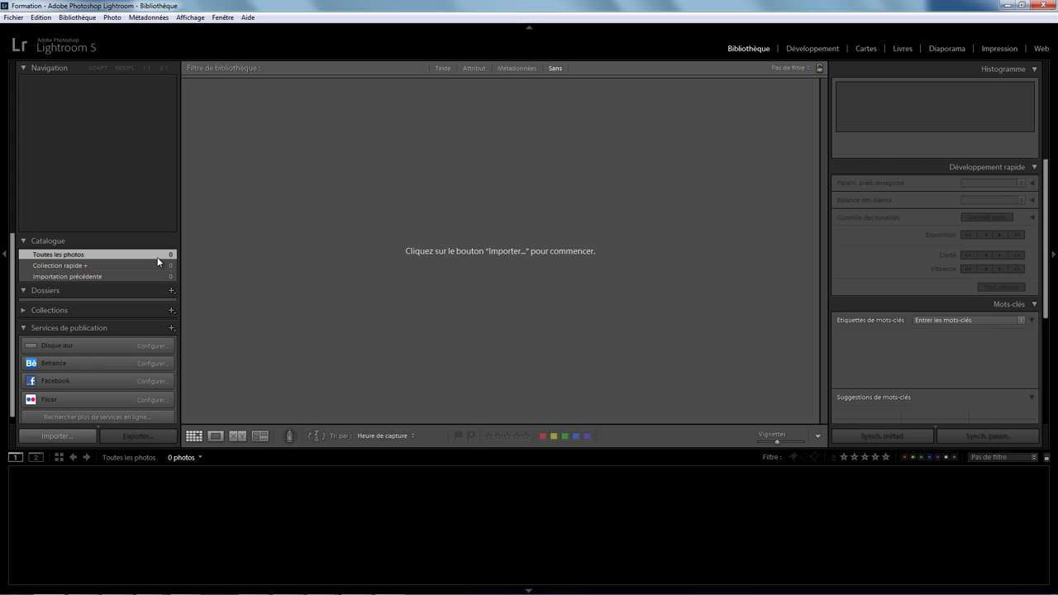
Step: Start a photo import using the Backup (I:) Formation folder as the source
left_click(14, 19)
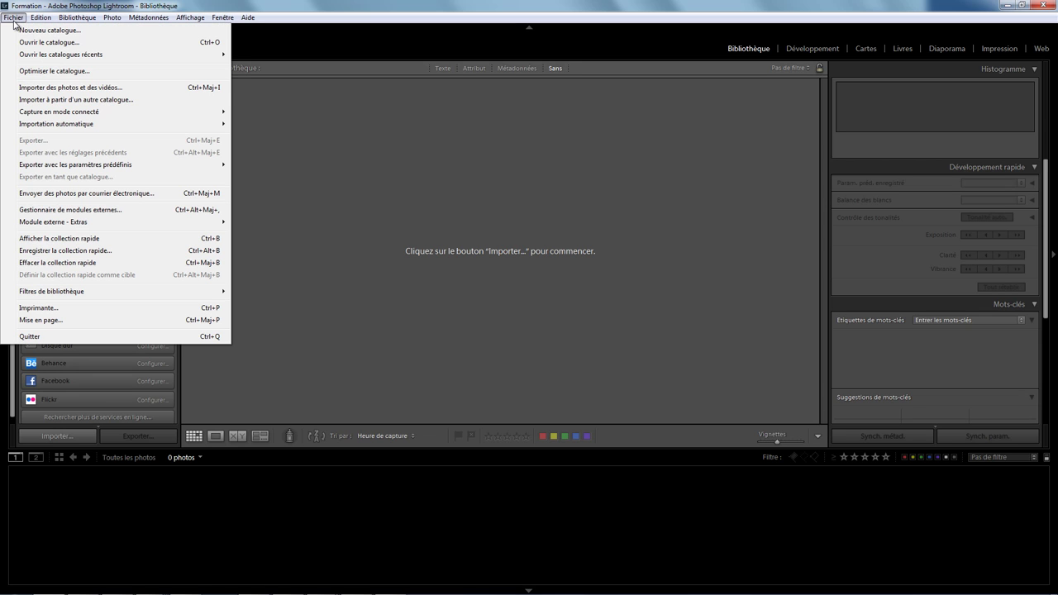
left_click(62, 89)
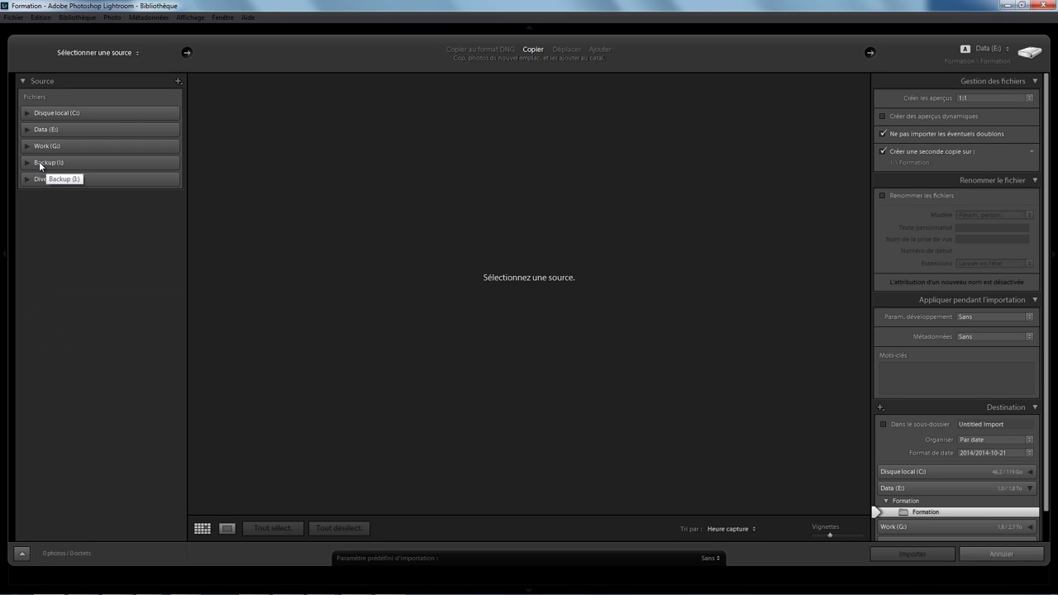
left_click(28, 163)
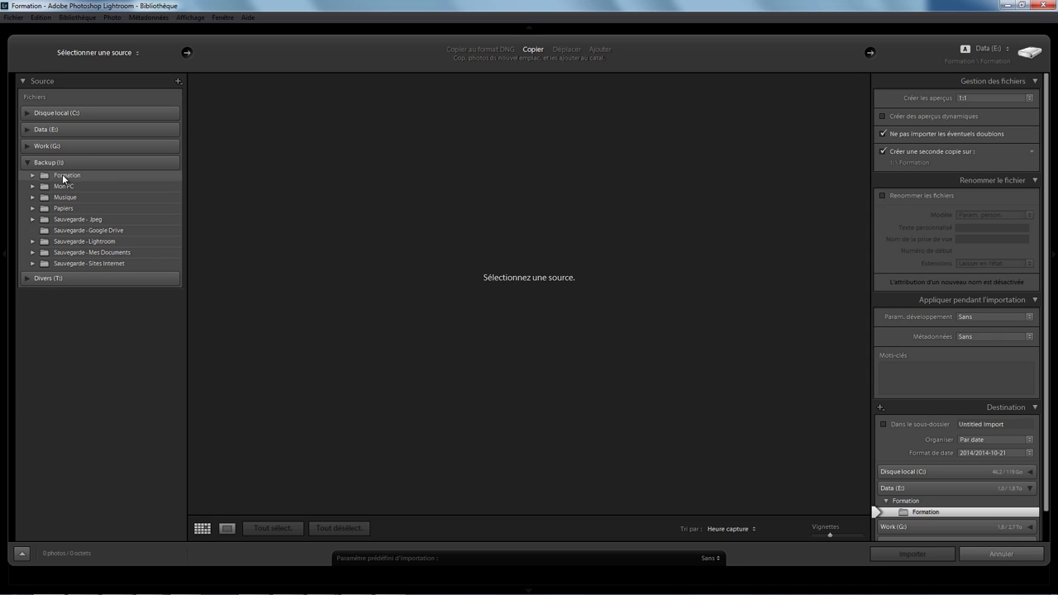
mouse_move(67, 176)
left_click(60, 177)
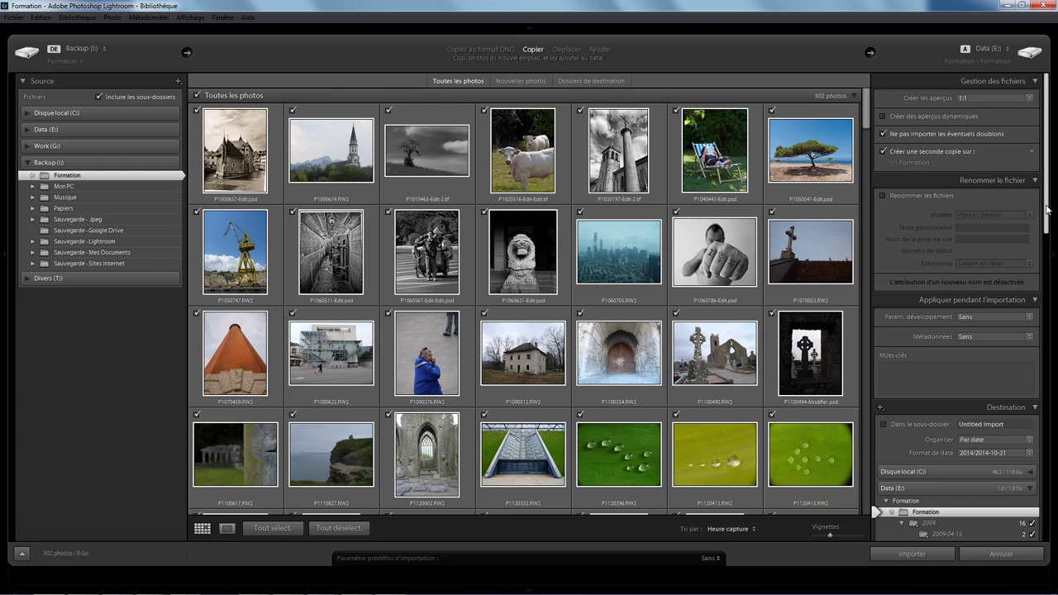
Step: Review the import Destination settings and uncheck 'Créer une seconde copie sur'
left_click_drag(1049, 209, 1053, 270)
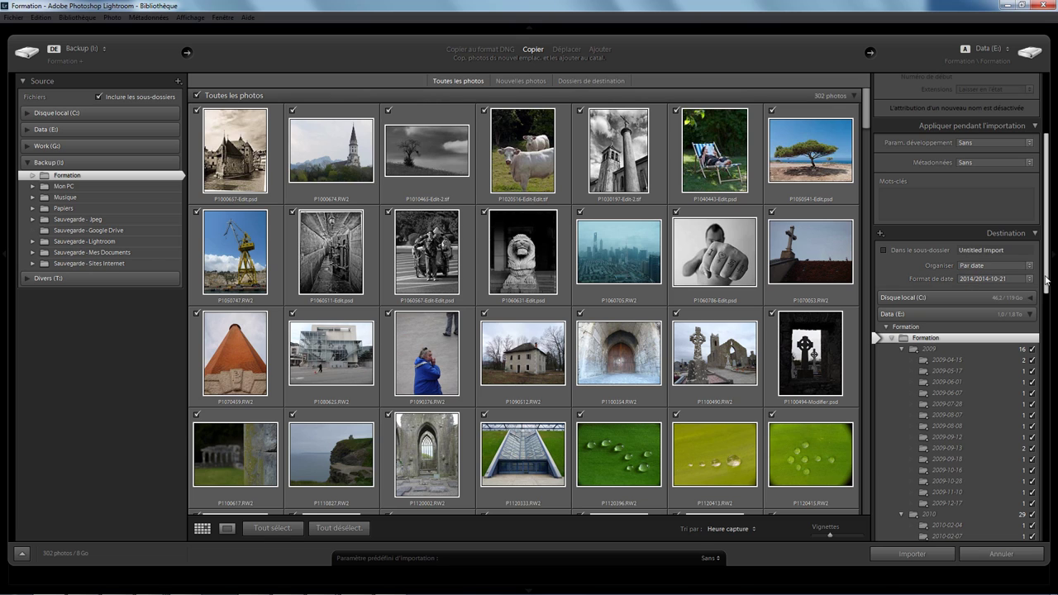
scroll(1048, 248, "up", 2)
scroll(1050, 270, "down", 3)
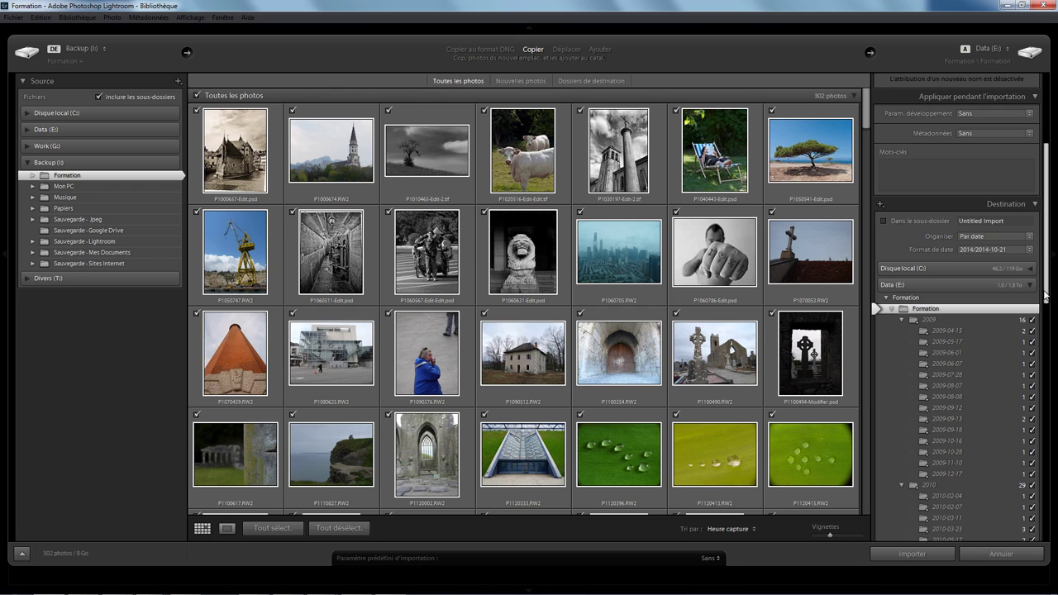
left_click_drag(1046, 296, 1055, 476)
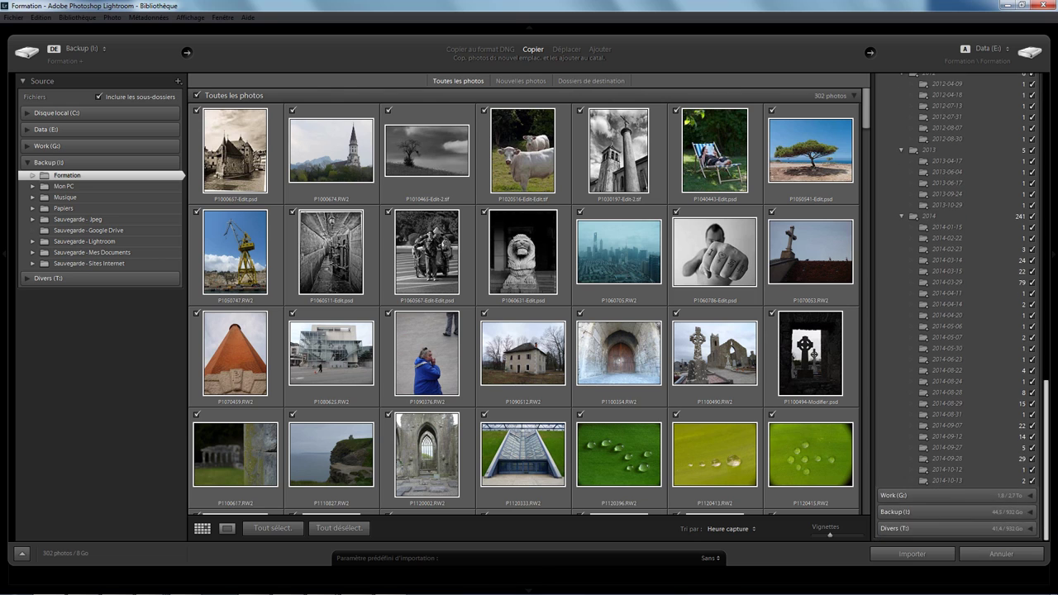
scroll(1038, 372, "up", 5)
scroll(1032, 289, "up", 5)
scroll(1026, 215, "up", 5)
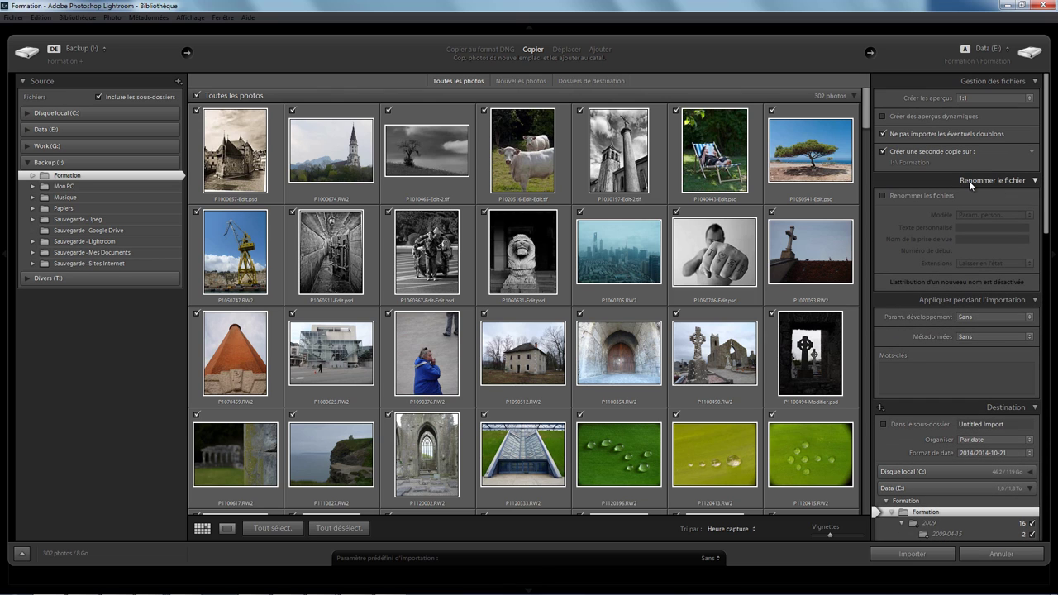
left_click(893, 154)
Step: Expand Formation to show its dated subfolders, then reselect it with 'Inclure les sous-dossiers' on
left_click(29, 177)
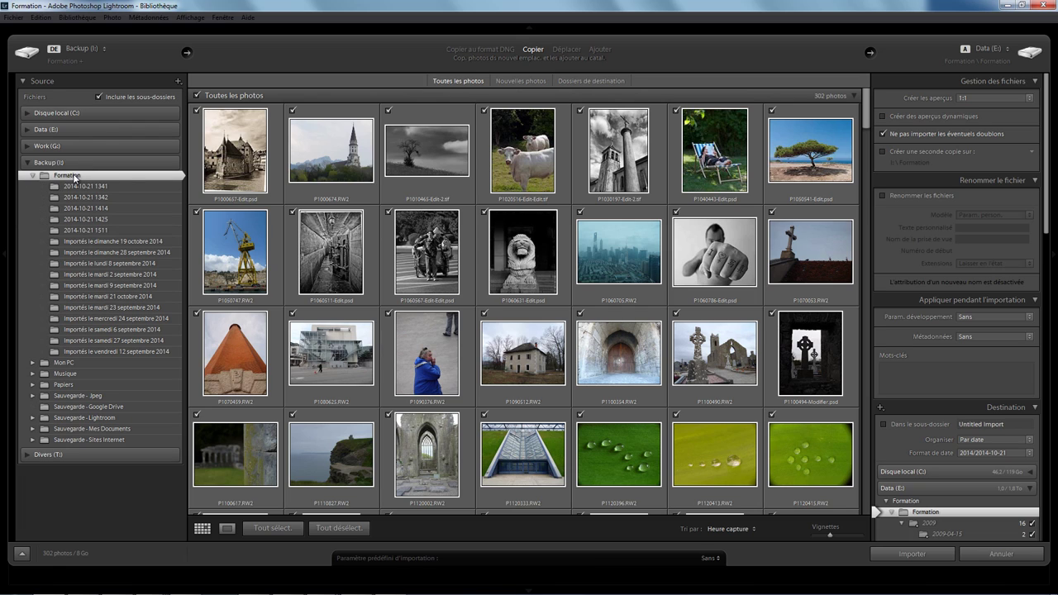
left_click(99, 97)
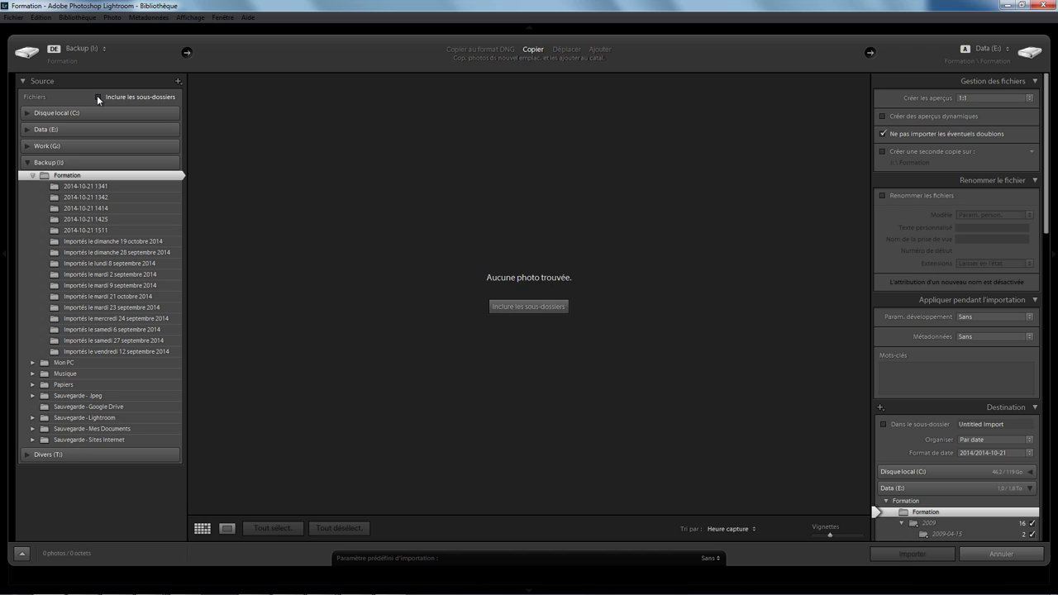
left_click(81, 321)
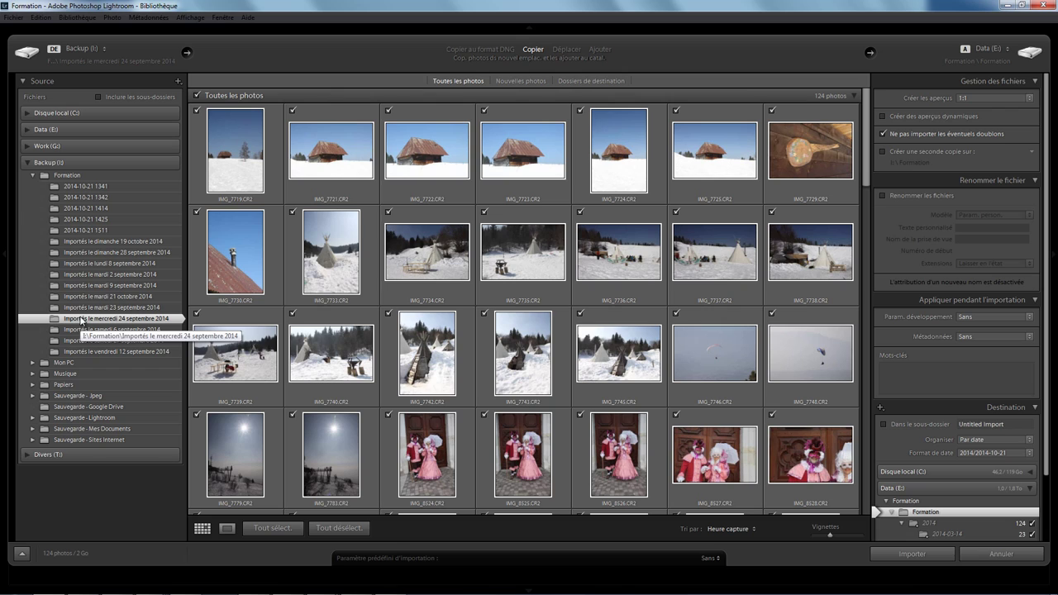
left_click(68, 176)
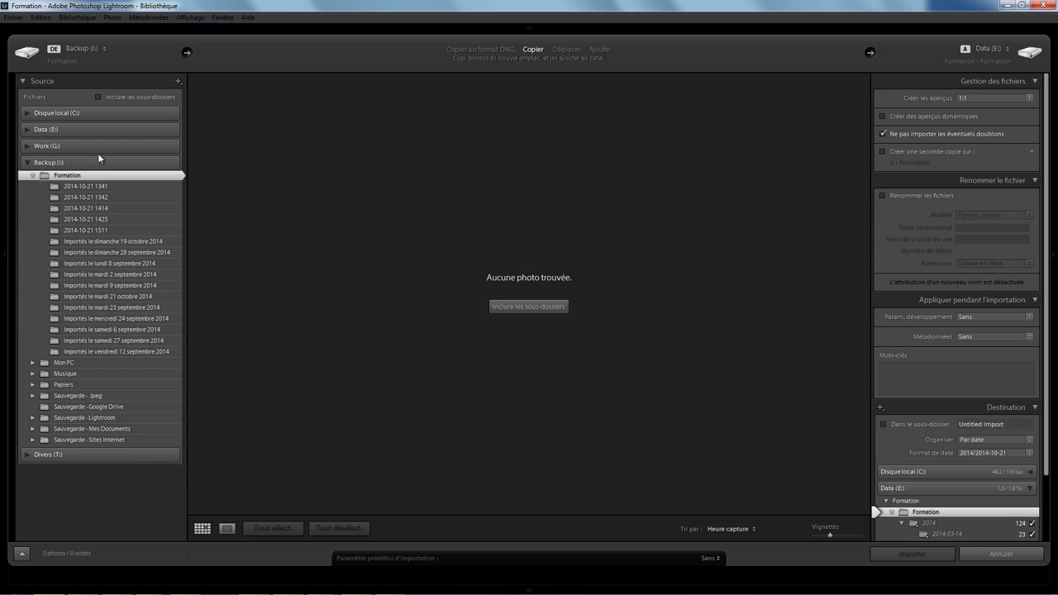
left_click(98, 96)
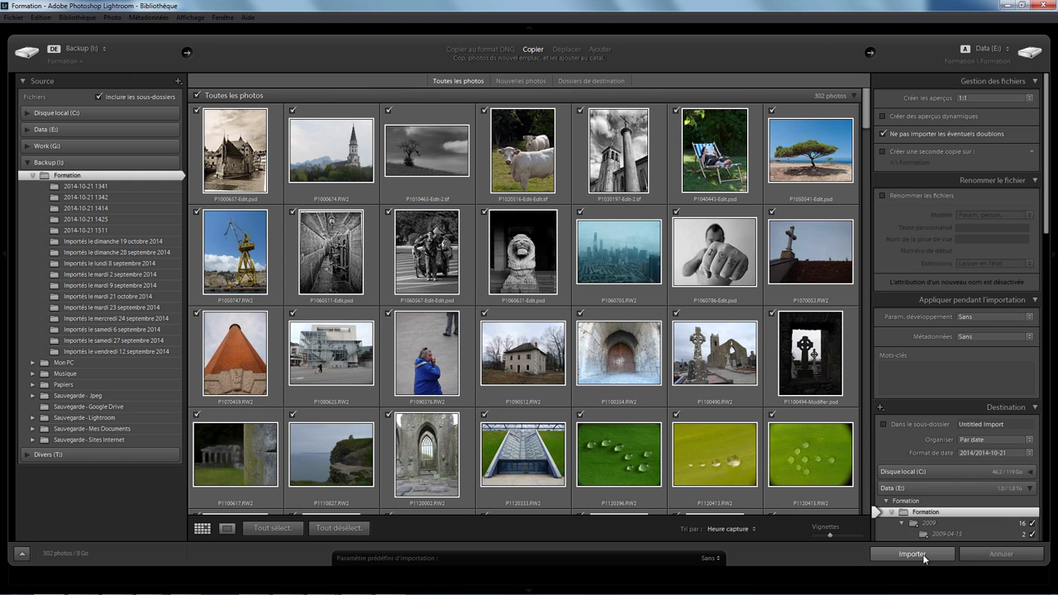
Step: Import the 302 photos into 2009–2014 year folders and cancel the 1:1 preview build
left_click(925, 560)
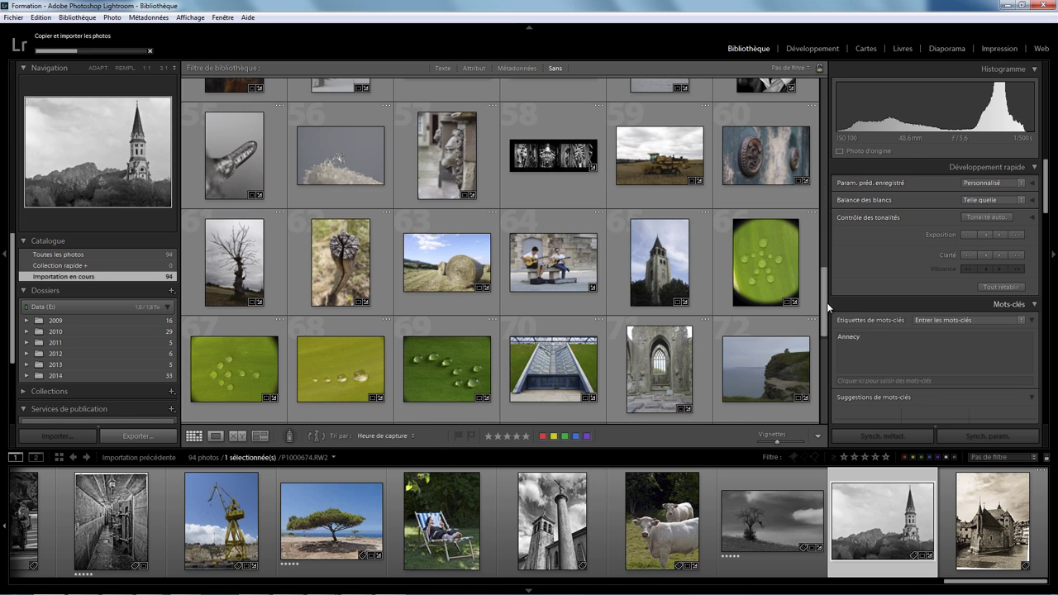
left_click_drag(827, 306, 834, 126)
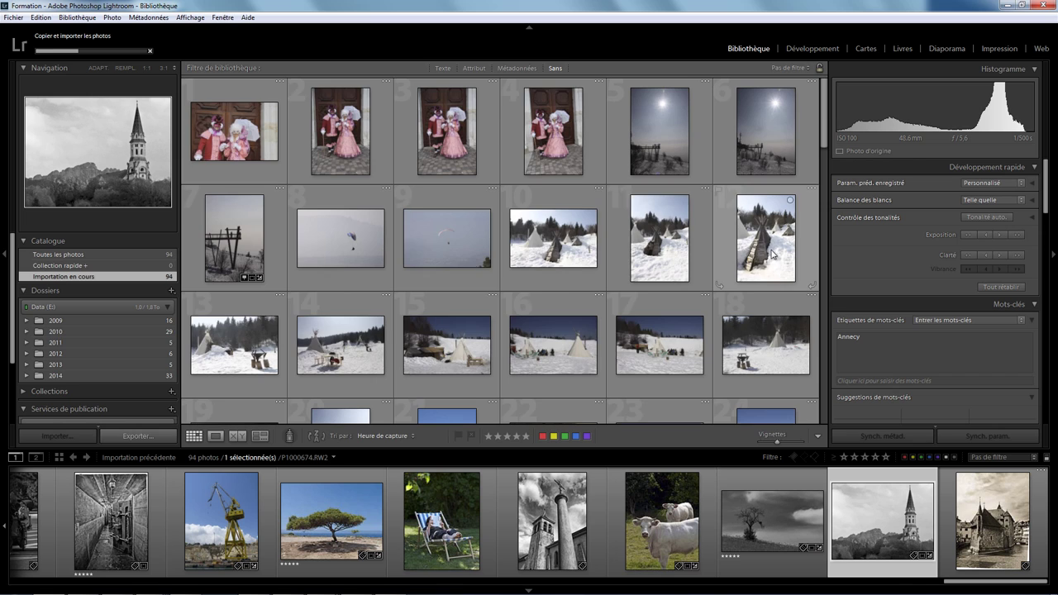
scroll(324, 208, "down", 10)
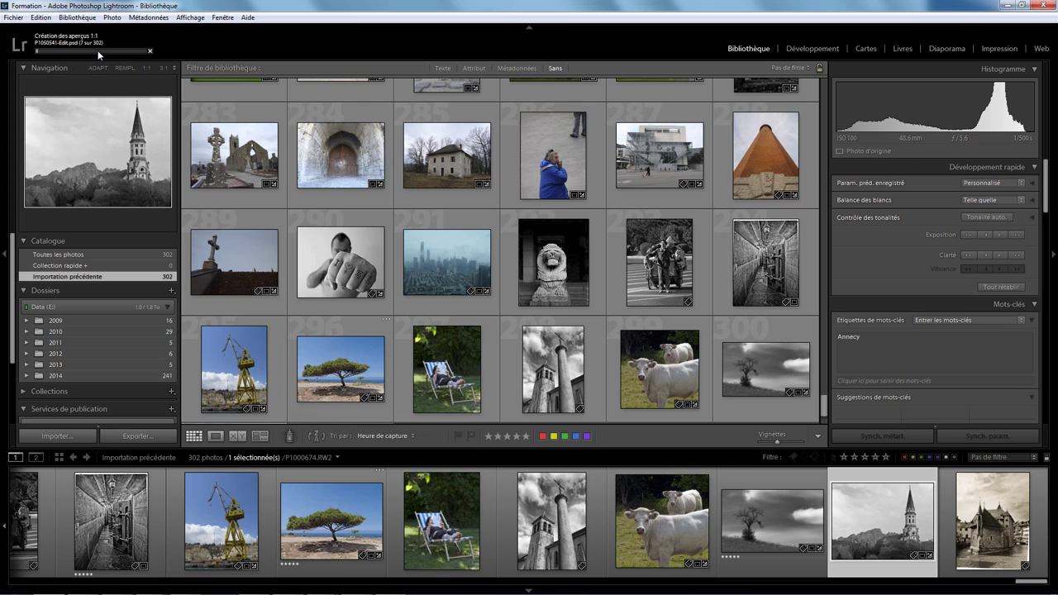
left_click(152, 51)
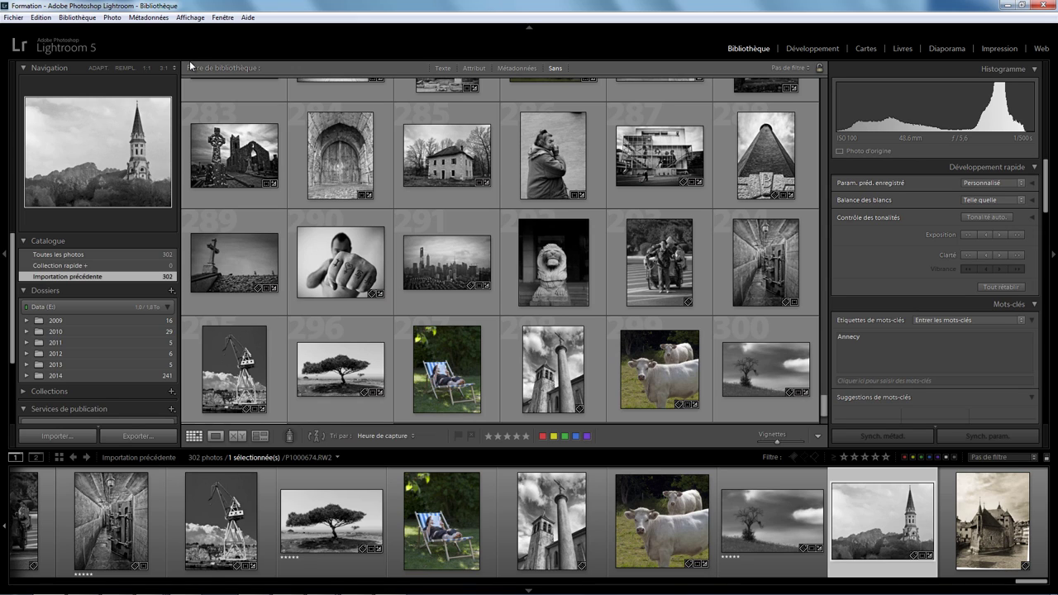
scroll(12, 302, "down", 1)
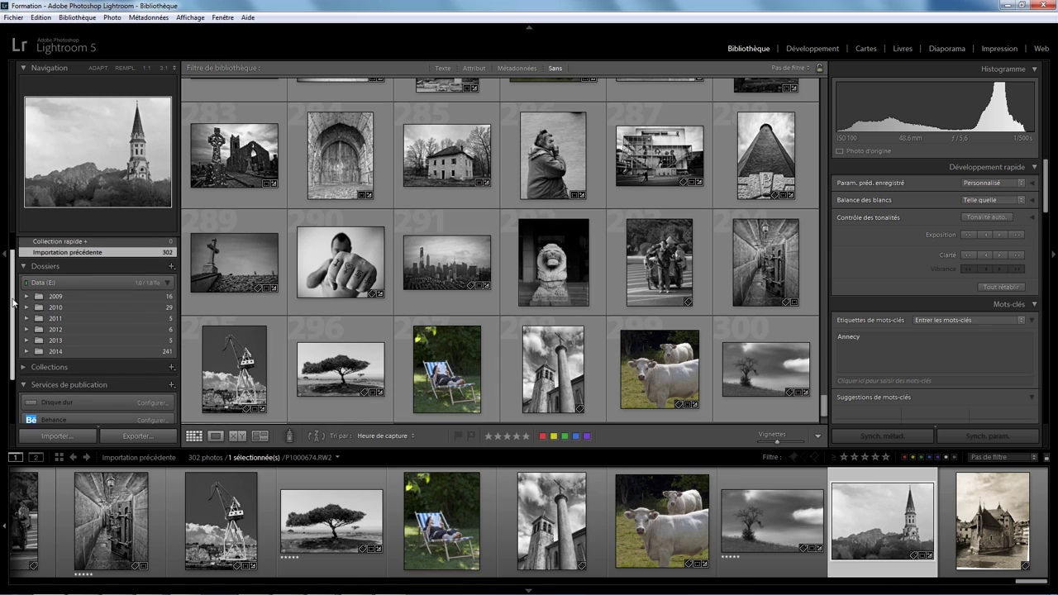
scroll(13, 302, "down", 1)
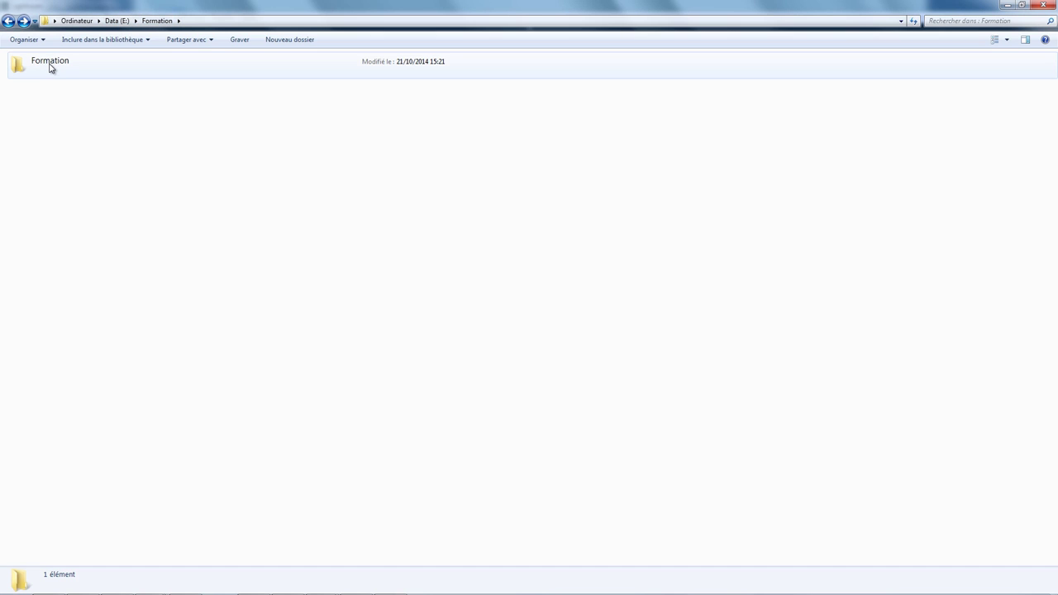
Step: Open the inner Formation folder and launch Formation.lrcat in Lightroom
double_click(50, 68)
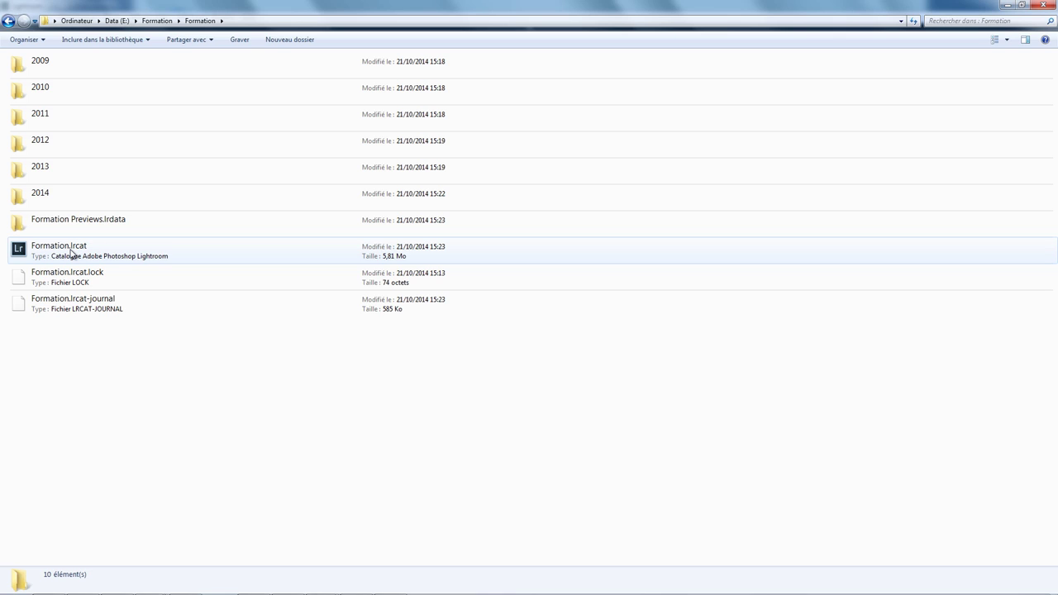
left_click(72, 256)
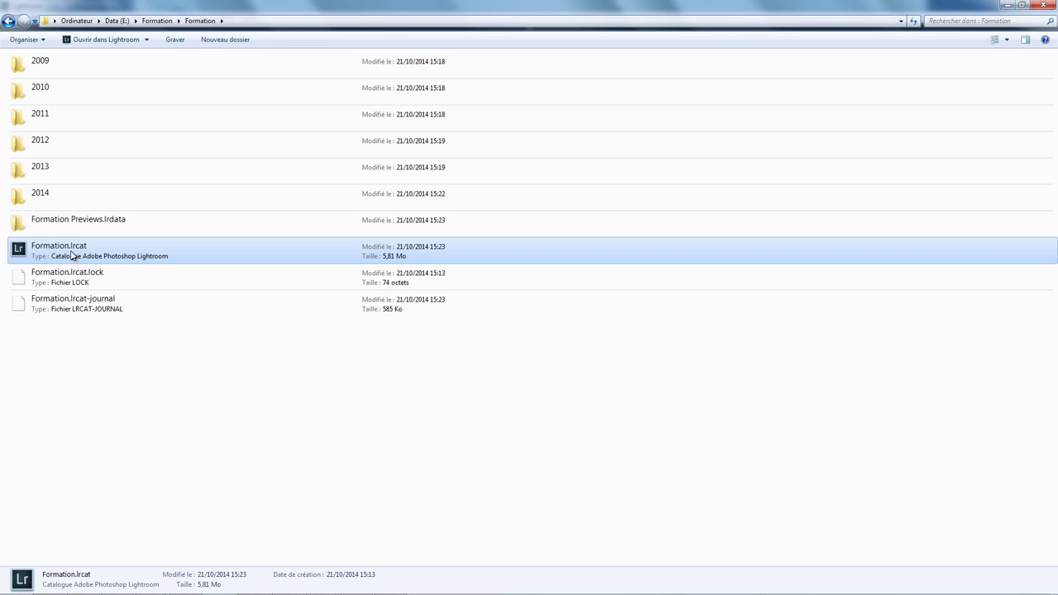
double_click(72, 255)
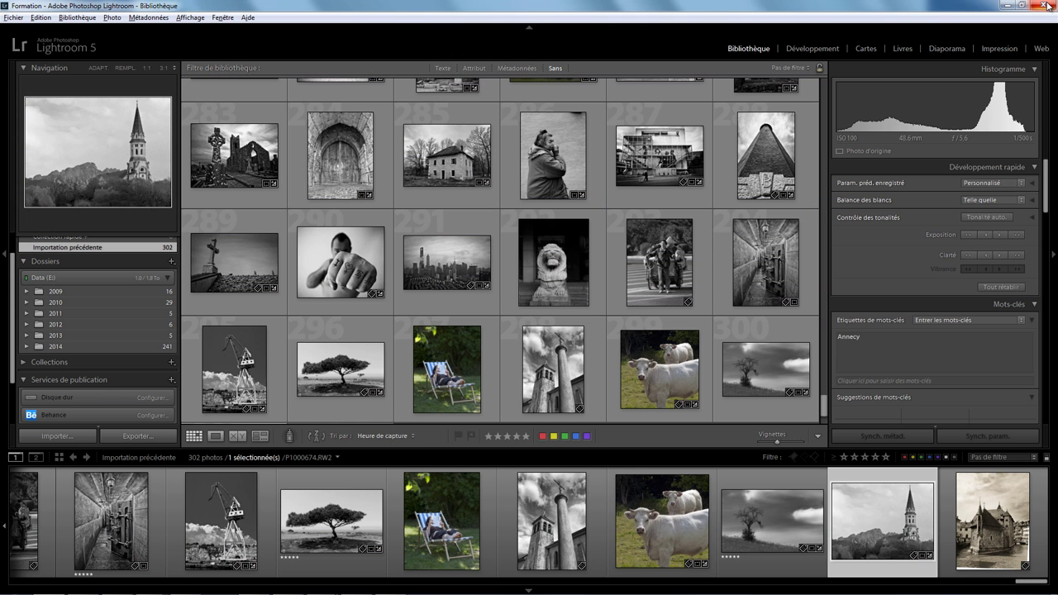
Step: Close Lightroom and send the current Formation.lrcat to the Recycle Bin
left_click(1047, 5)
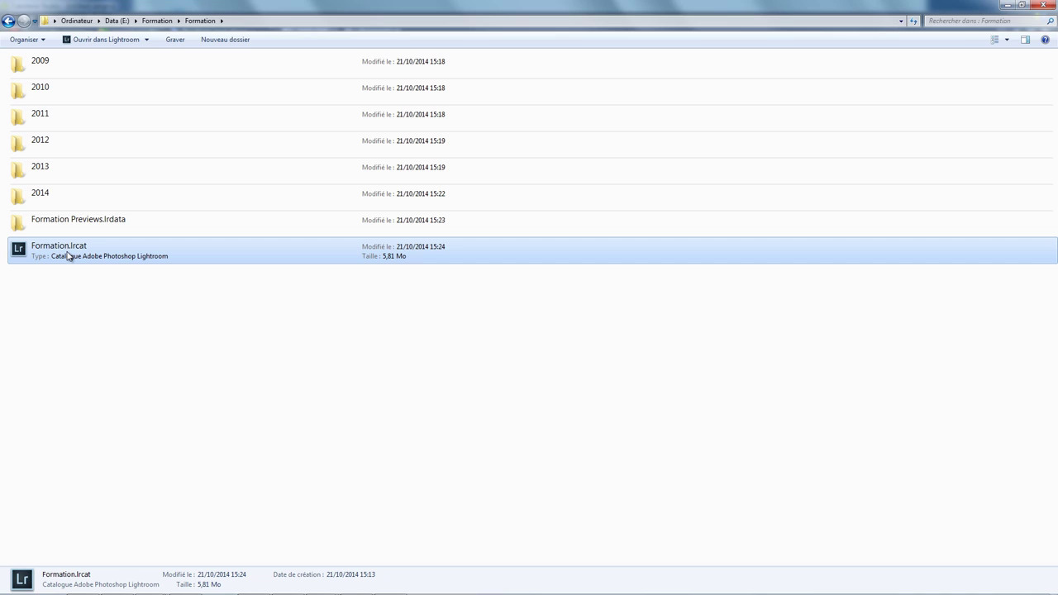
key("Delete")
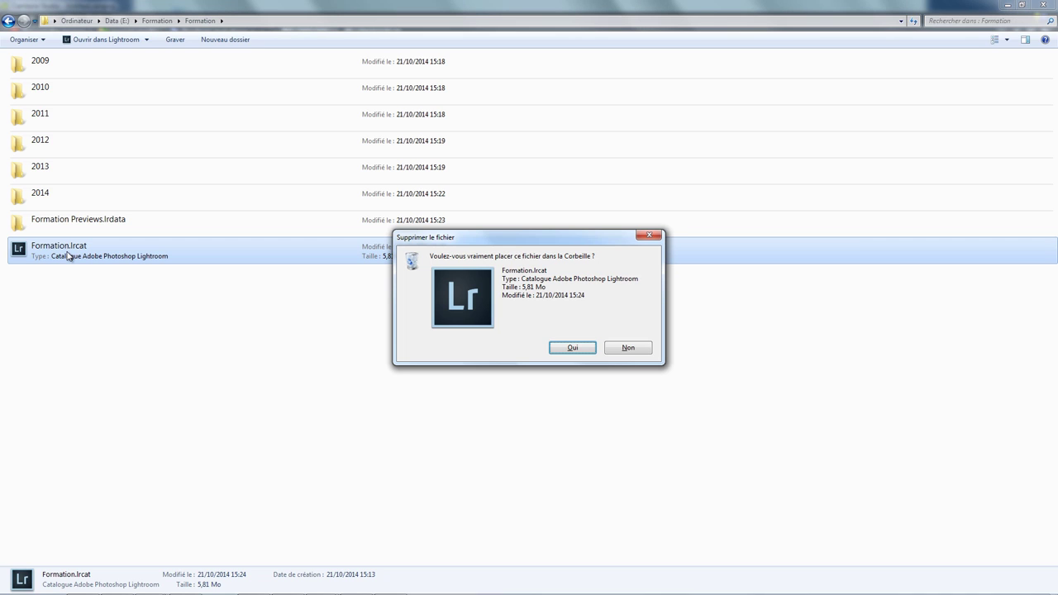
left_click(575, 351)
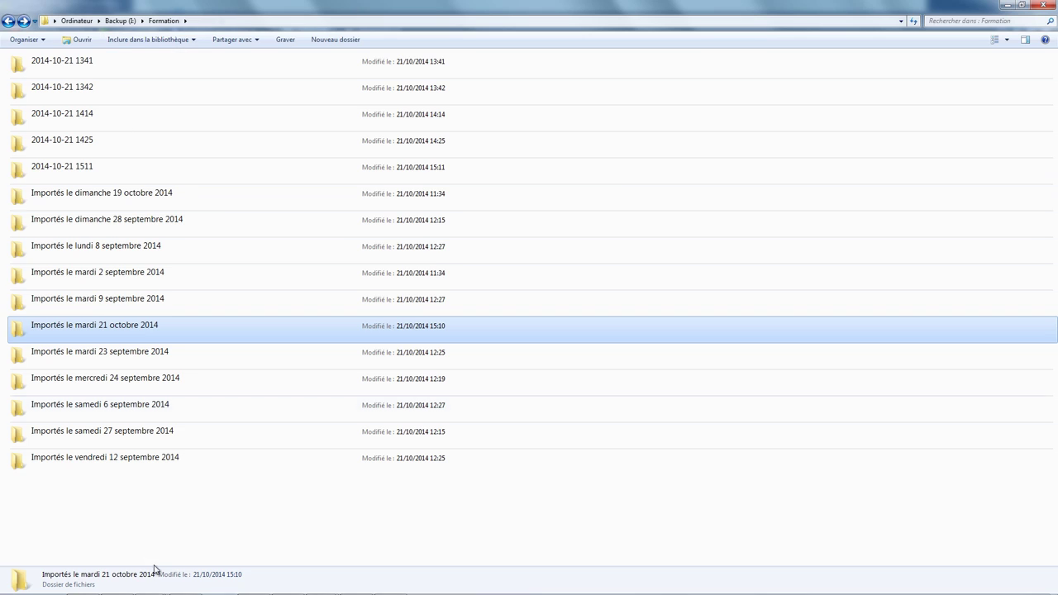
double_click(86, 172)
left_click(69, 76)
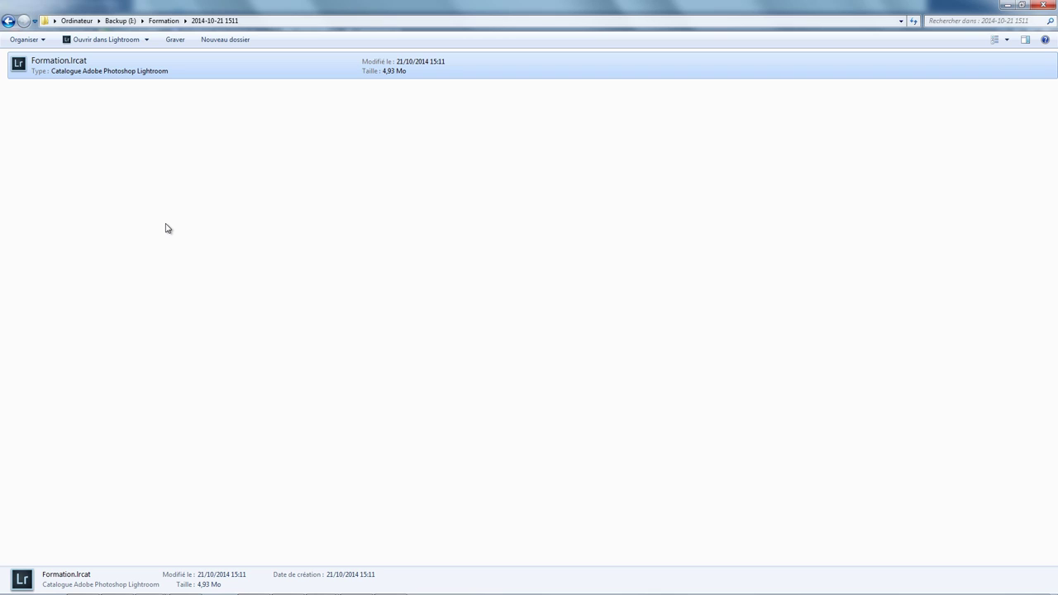
key("ctrl+v")
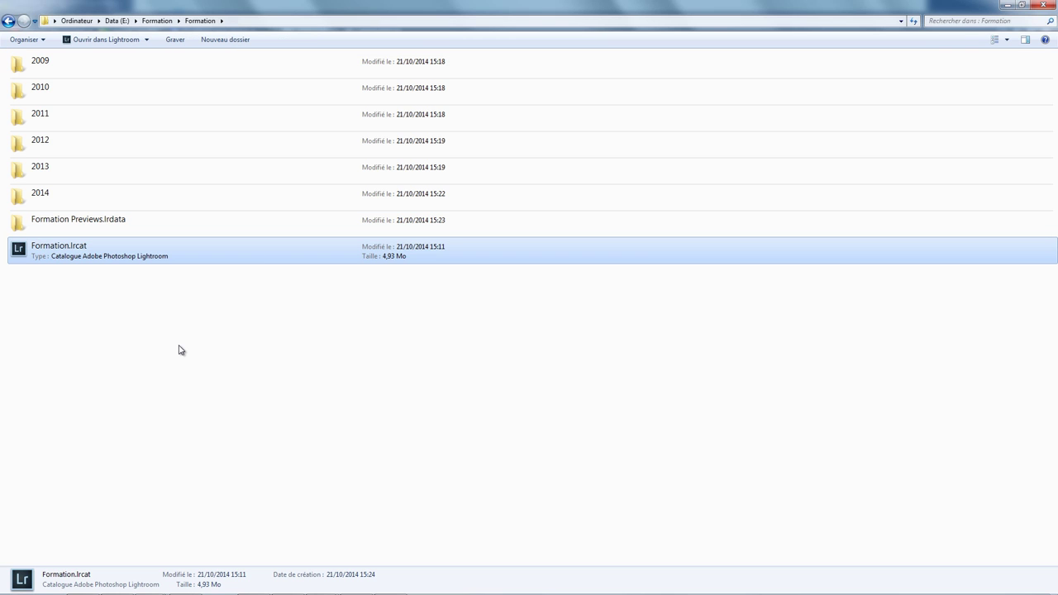
key("Return")
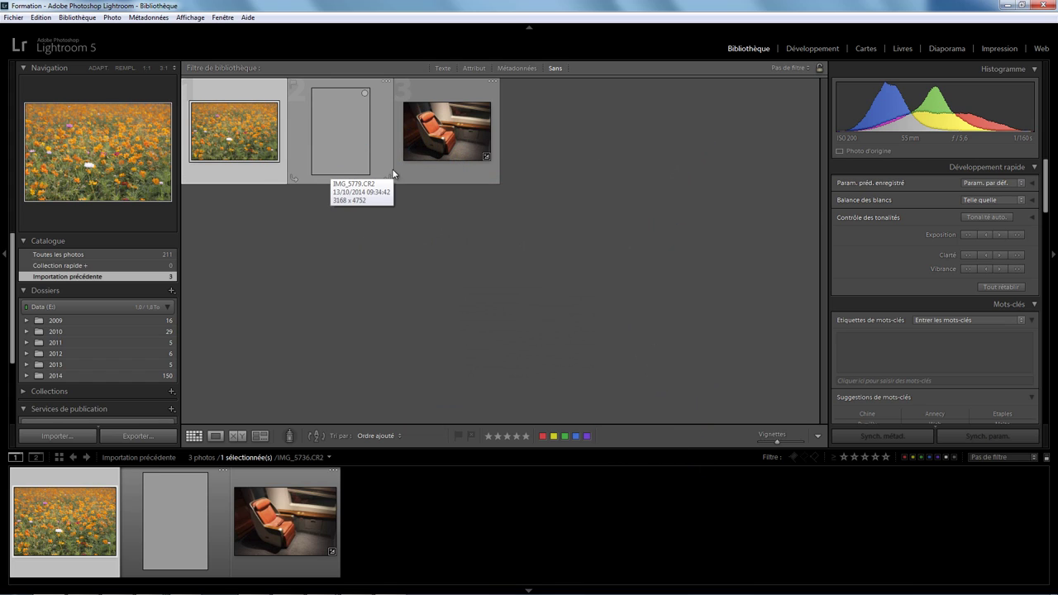
mouse_move(446, 133)
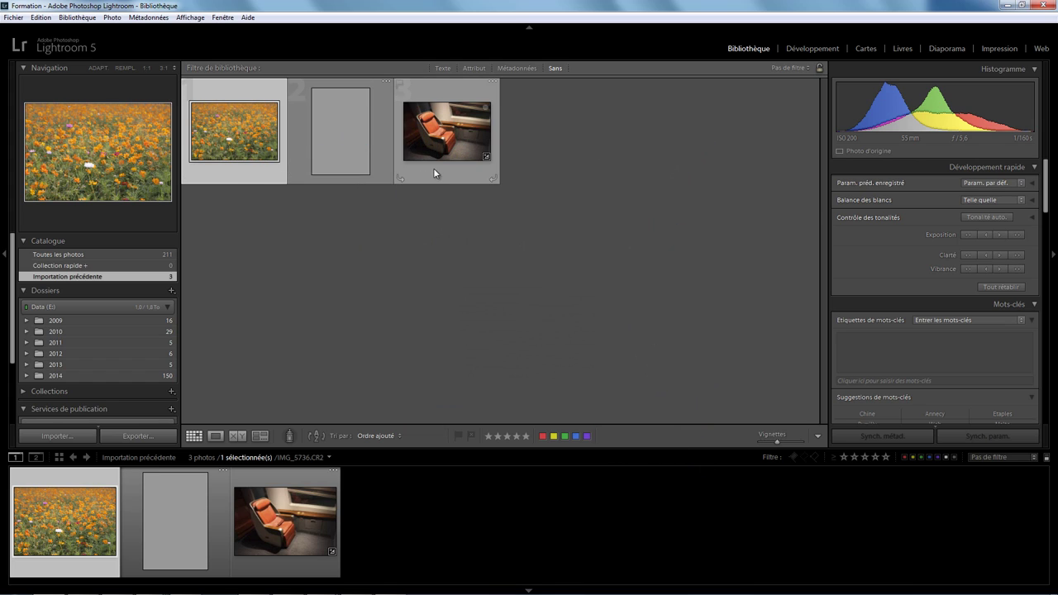
Step: Enlarge the red armchair photo, then open the Essai collection's film-strip scan
left_click(434, 169)
double_click(440, 172)
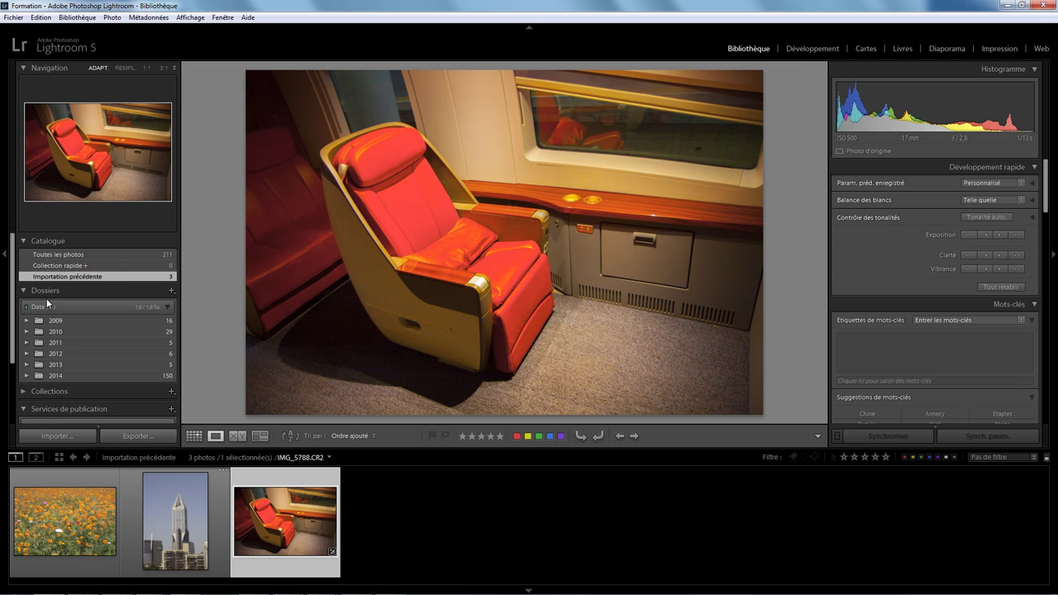
scroll(17, 322, "down", 2)
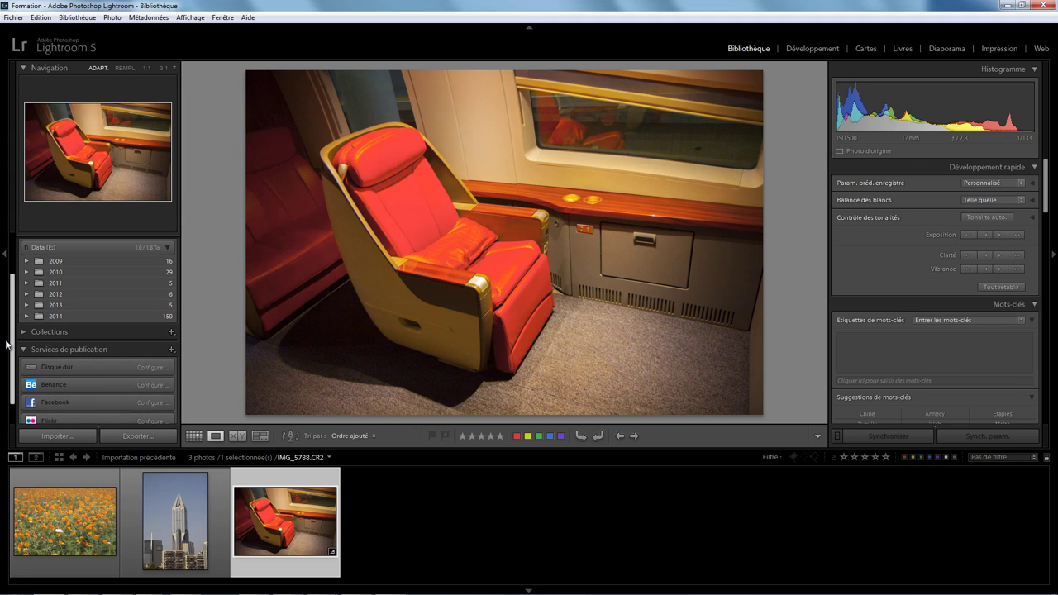
left_click(23, 339)
mouse_move(59, 364)
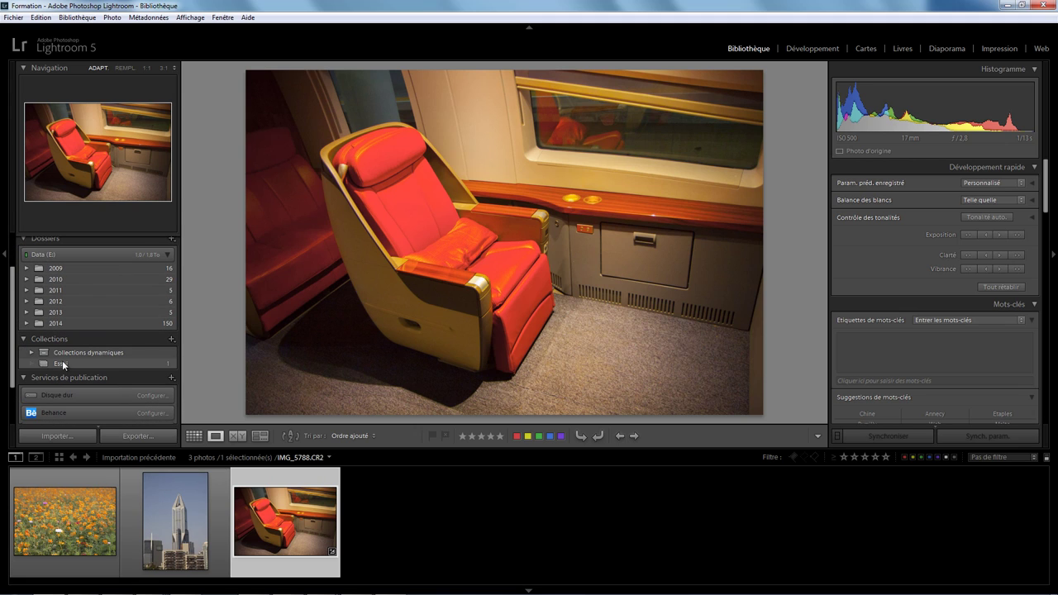
left_click(62, 364)
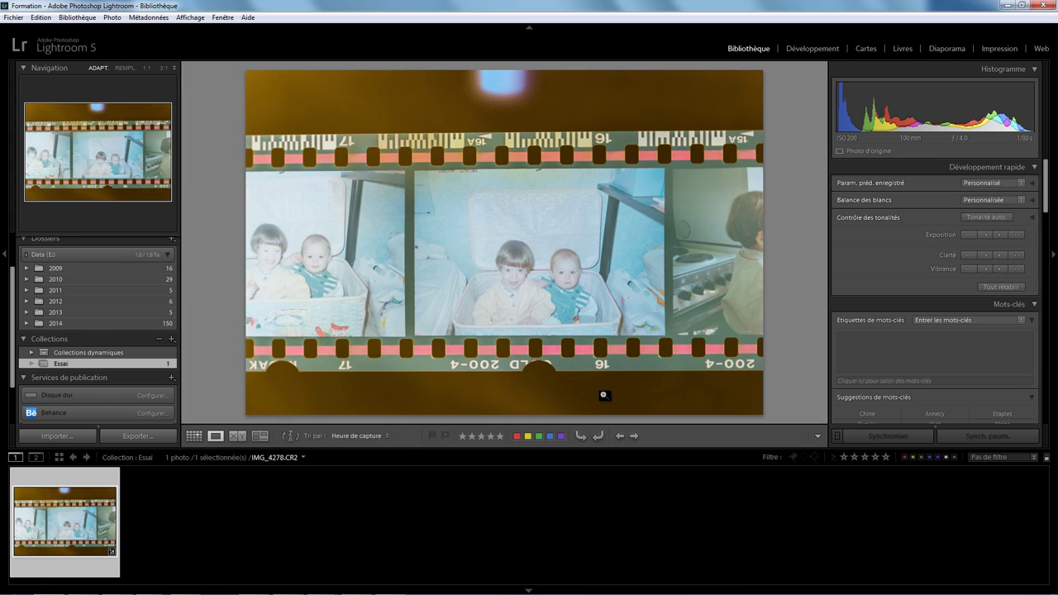
Step: Switch to Grid view and show all 211 photos via Toutes les photos
key("g")
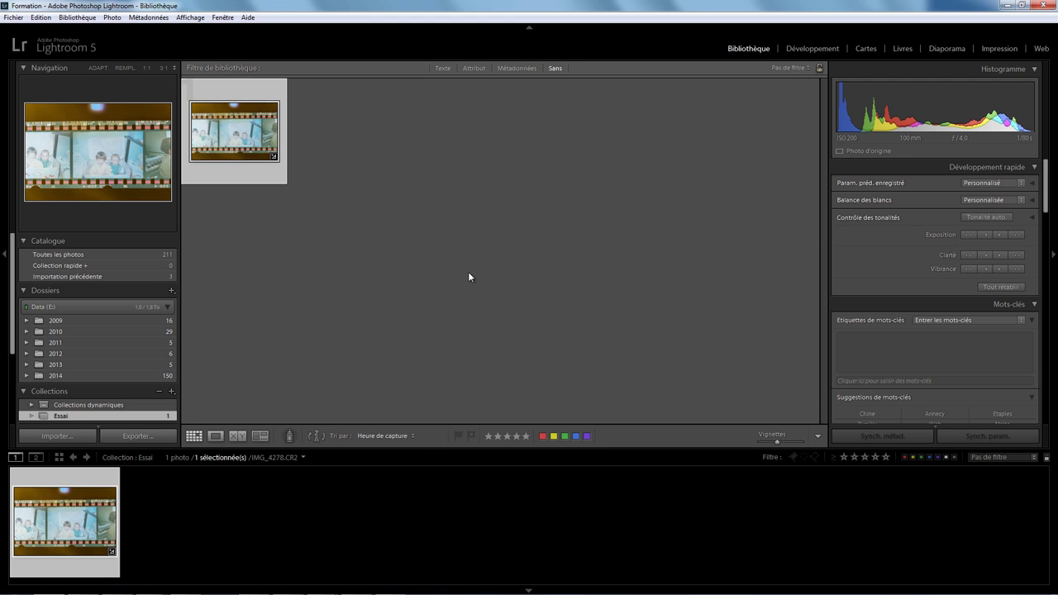
left_click(95, 254)
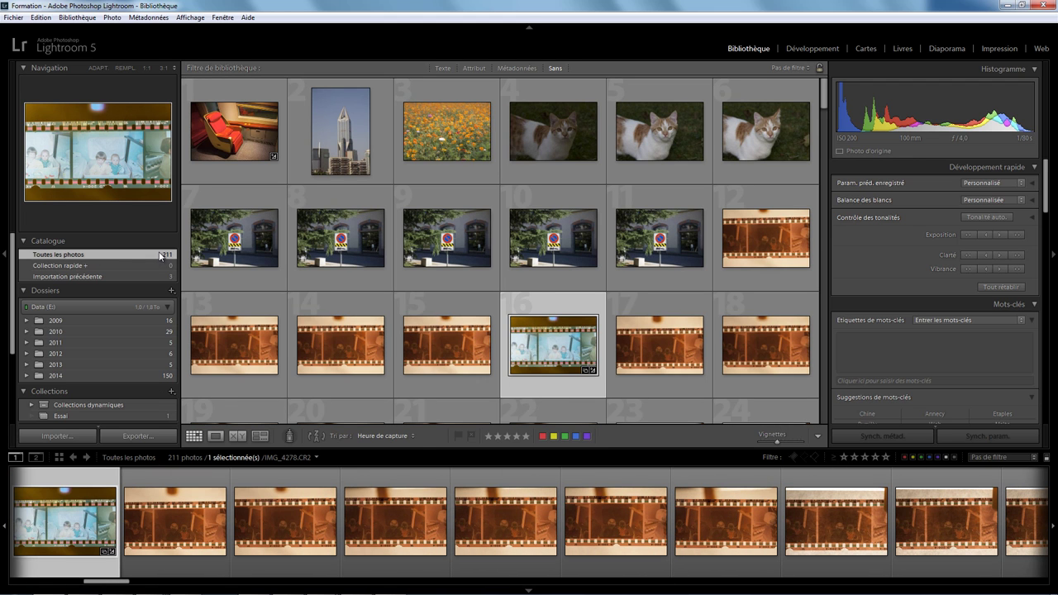
Step: Export as a catalog, naming the new catalog Formation1
left_click(18, 19)
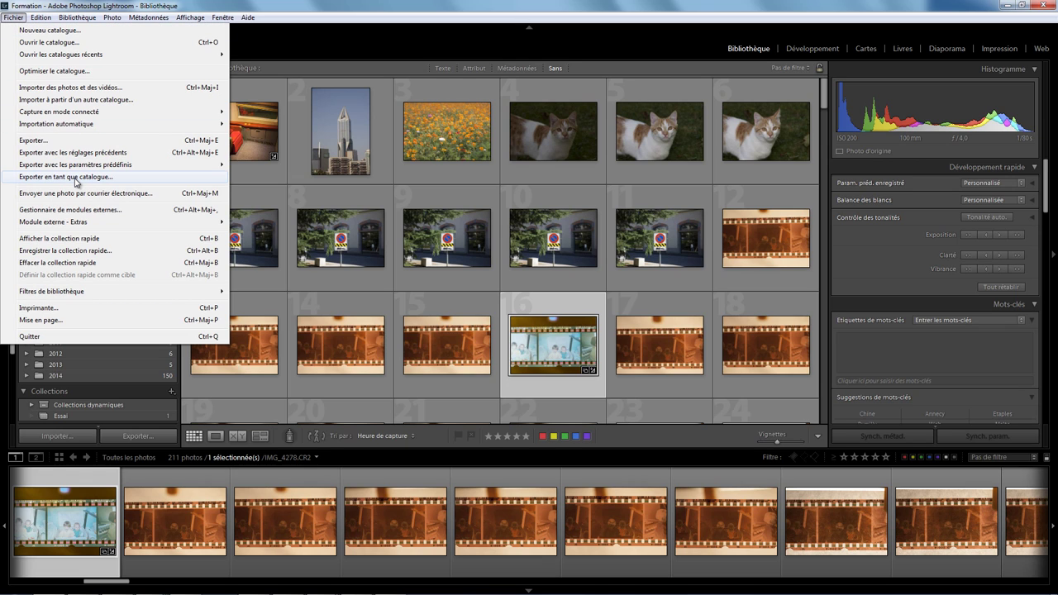
left_click(76, 178)
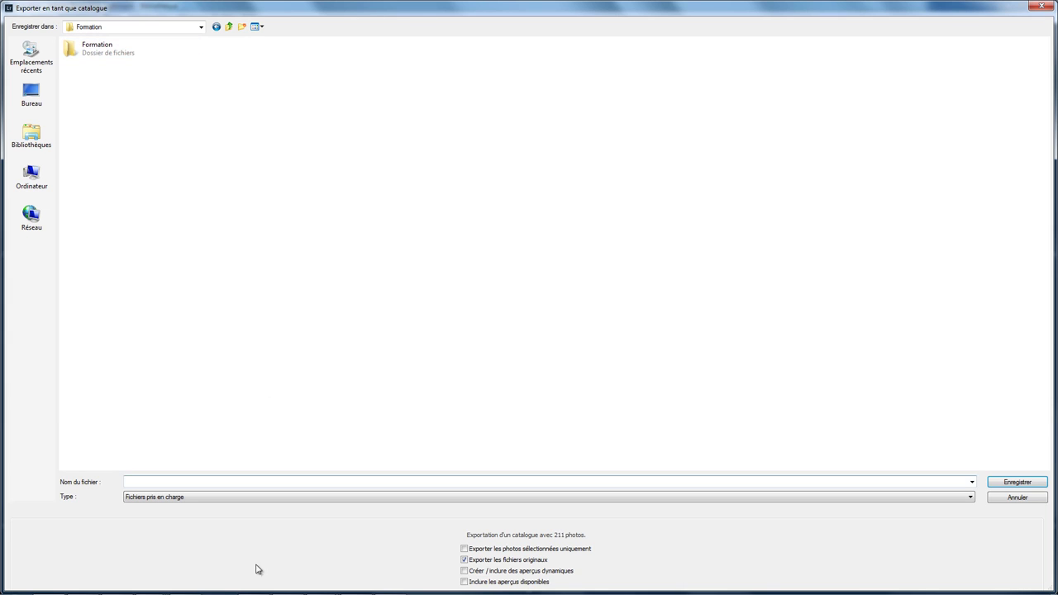
left_click(134, 482)
type("Formatio")
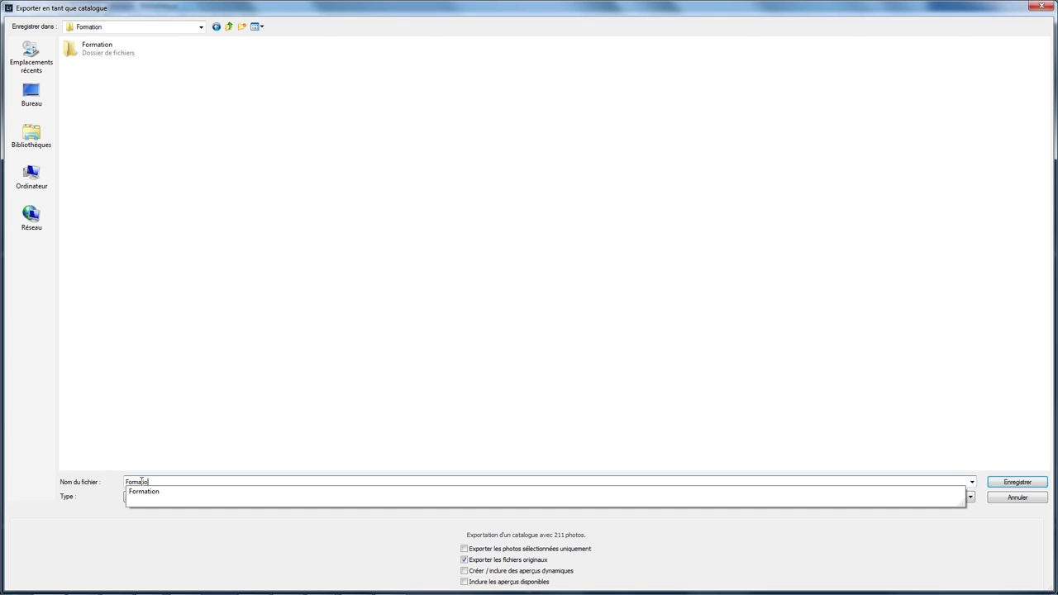
type("n1")
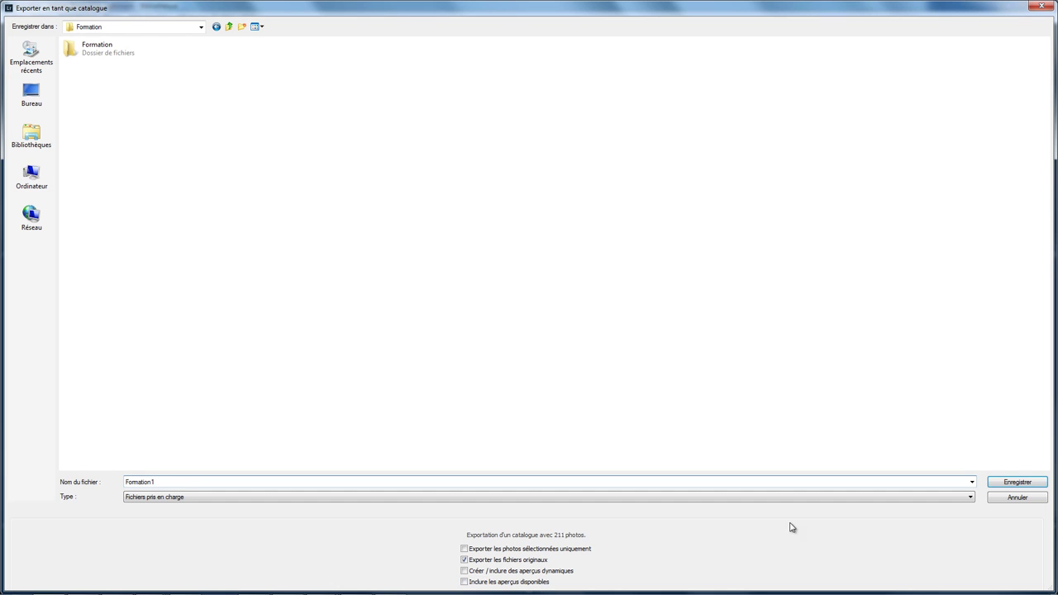
Step: Save the Formation1 catalog export with its original files
left_click(1013, 484)
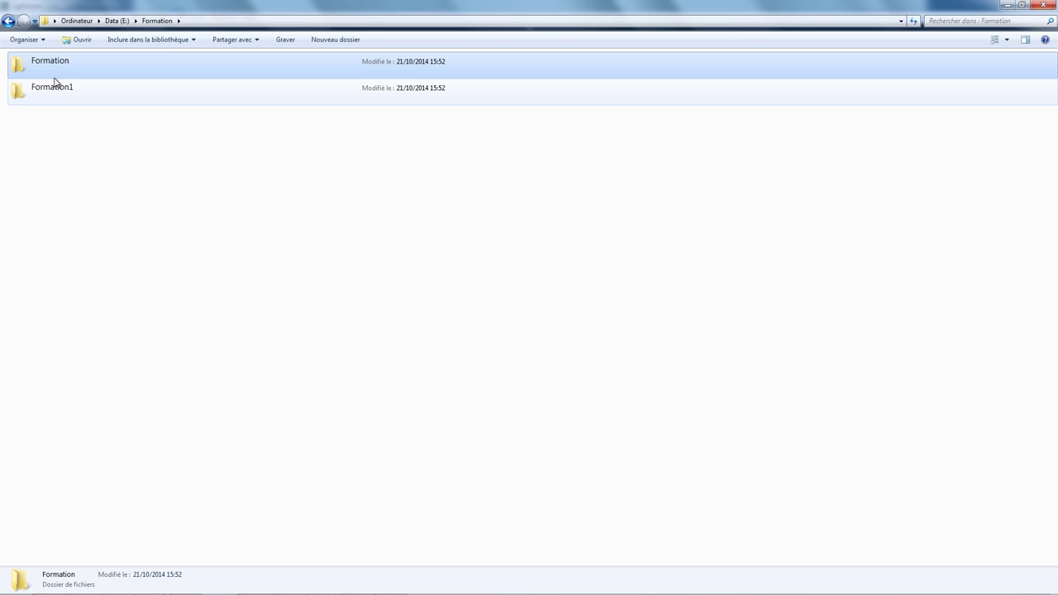
key("alt+Return")
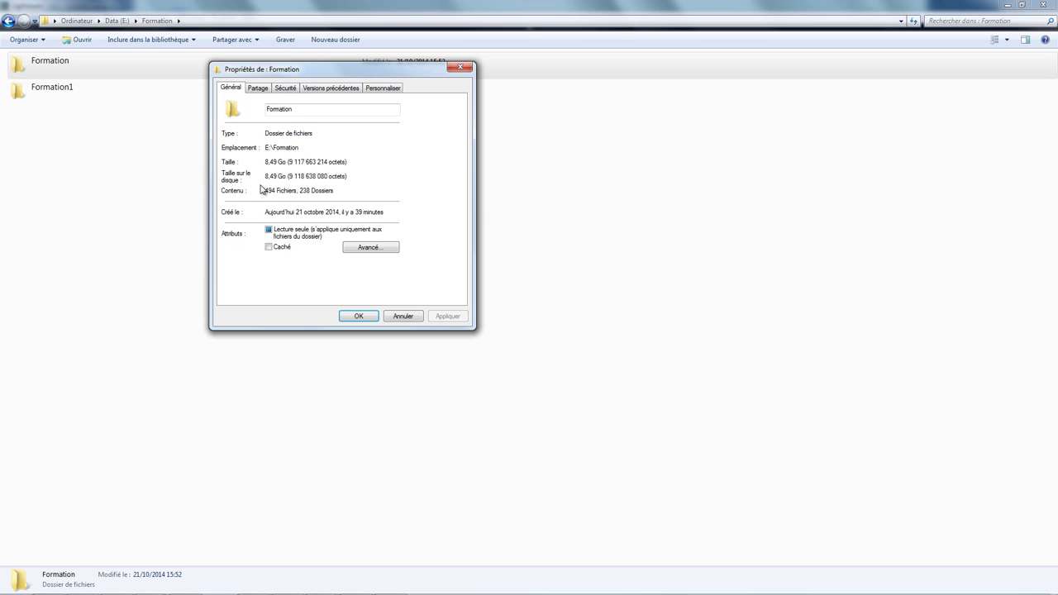
left_click(403, 315)
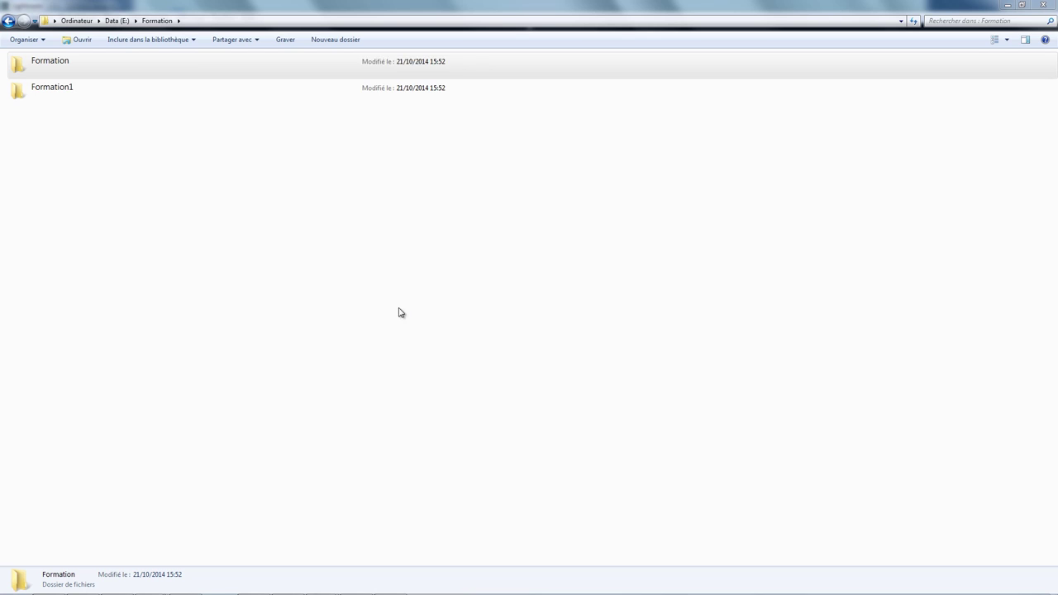
left_click(57, 96)
key("alt+Return")
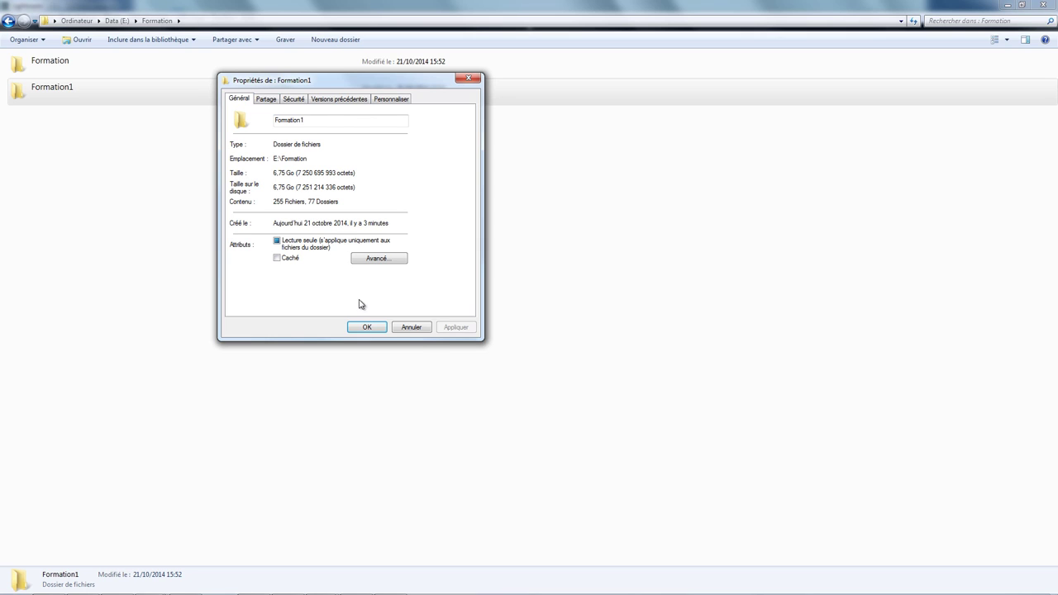
left_click(413, 327)
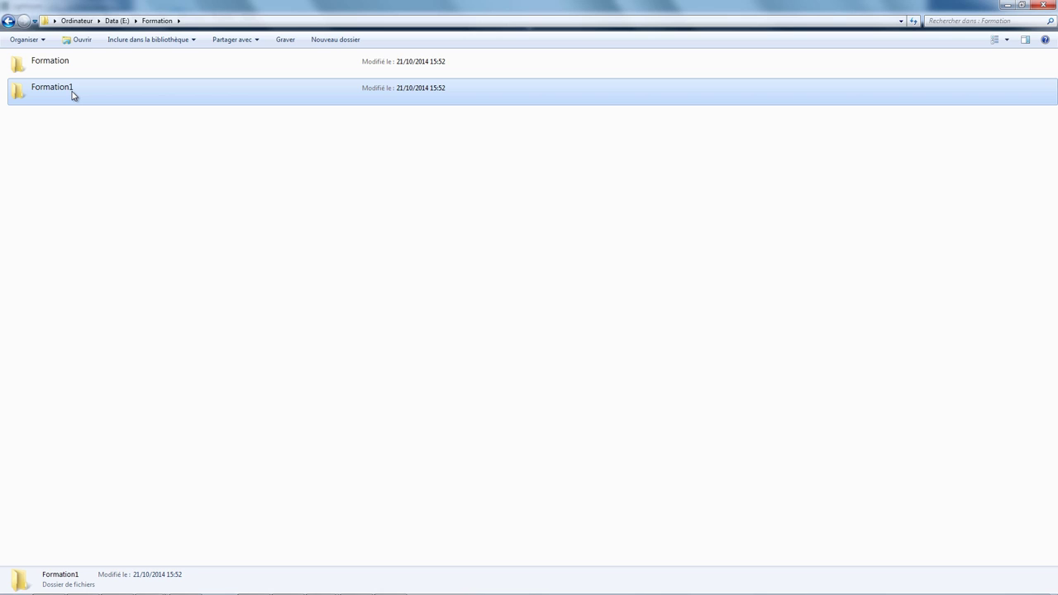
Step: Delete the old Formation folder to the Recycle Bin and open Formation1
left_click(54, 73)
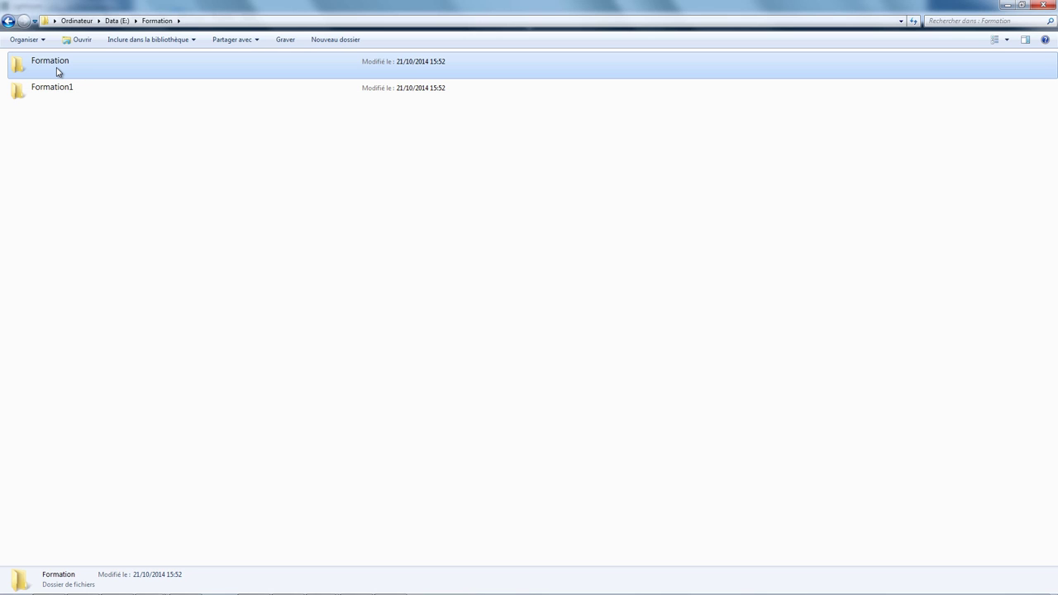
key("Delete")
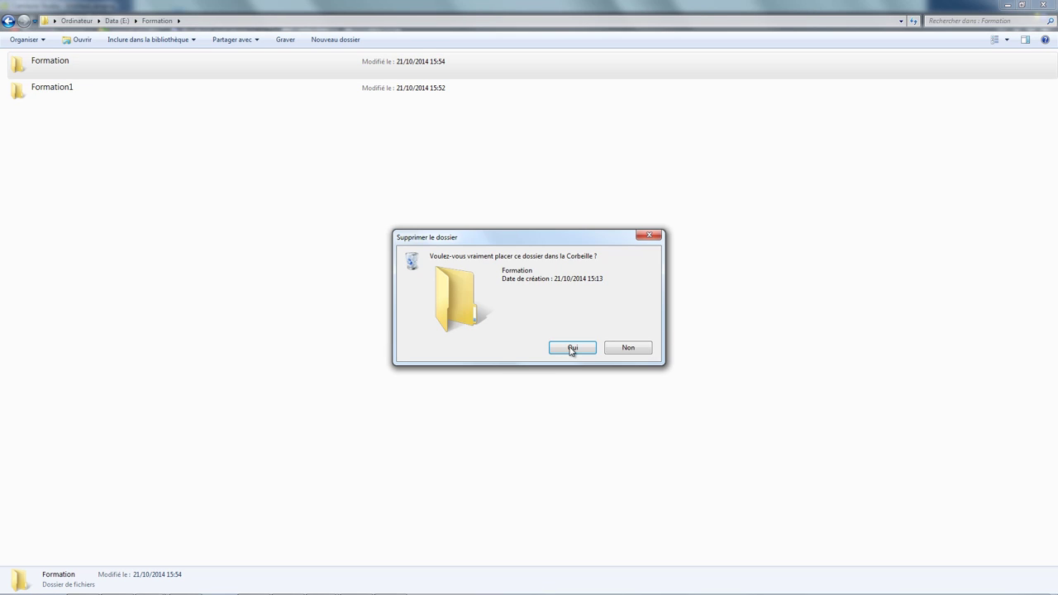
left_click(570, 349)
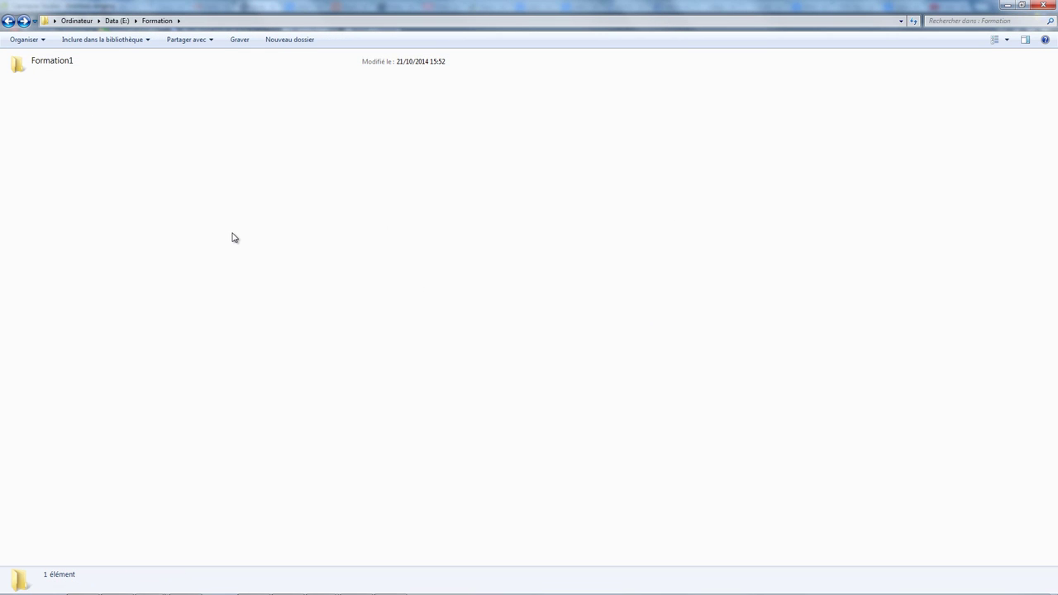
double_click(59, 68)
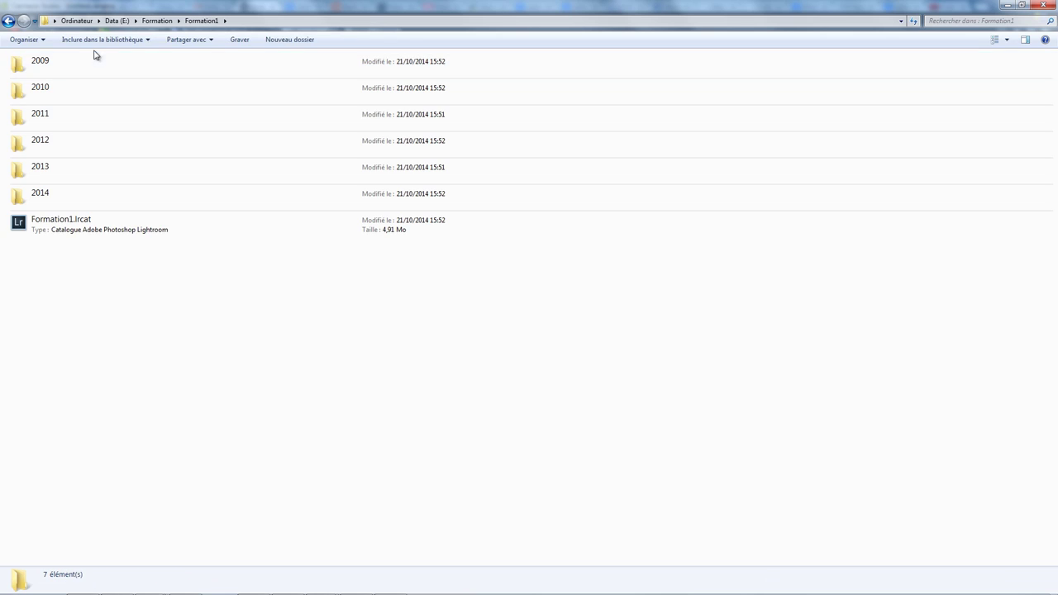